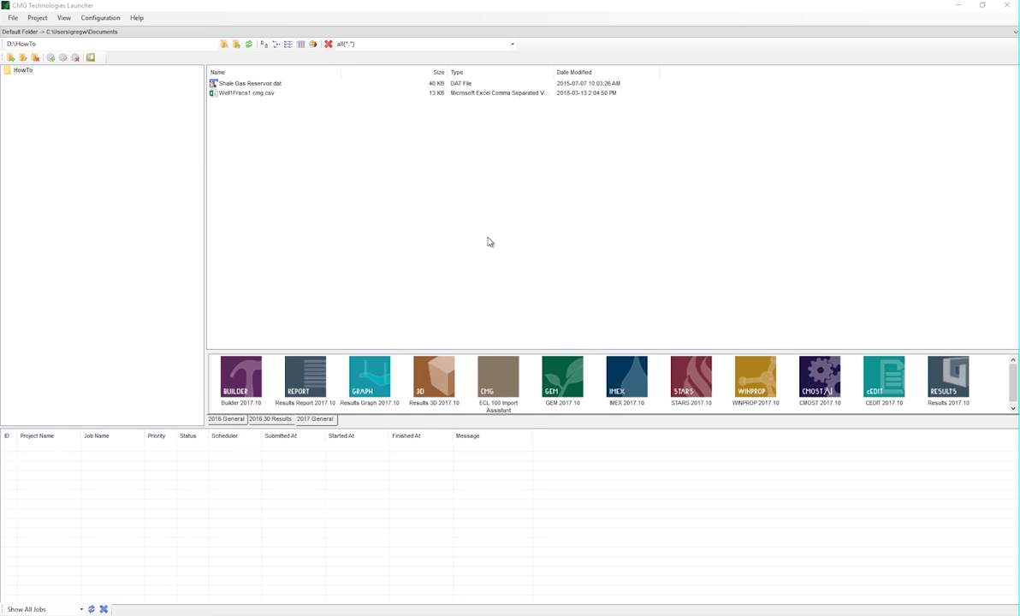
Open Well1Fracs1.cmg.csv from the launcher's HowTo folder in Excel.
{"action": "double_click", "coordinate": [267, 94]}
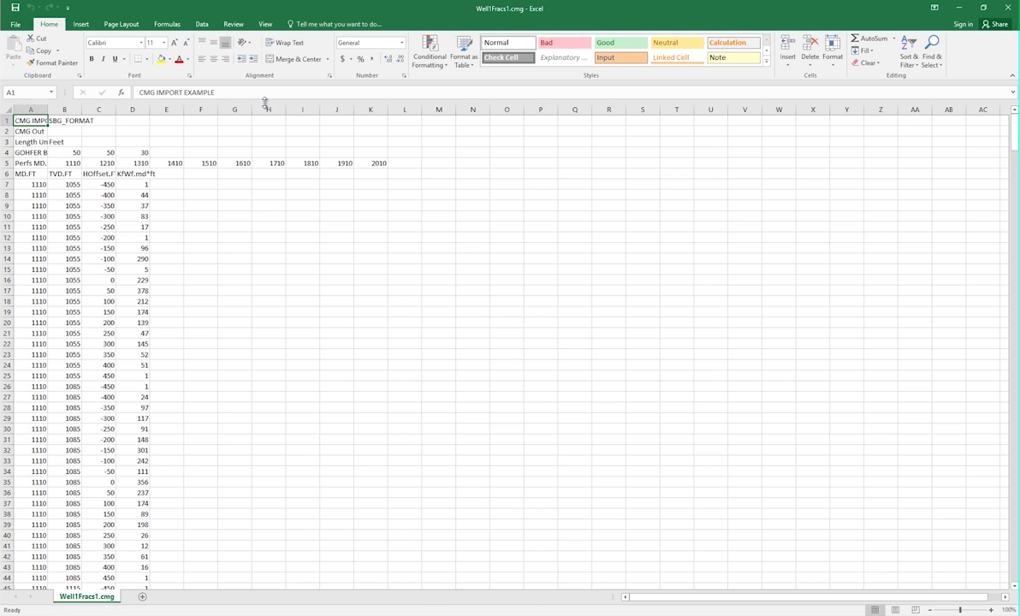
Autofit column A and check the SBG_FORMAT, CMG Out and Feet length-unit entries.
{"action": "double_click", "coordinate": [47, 109]}
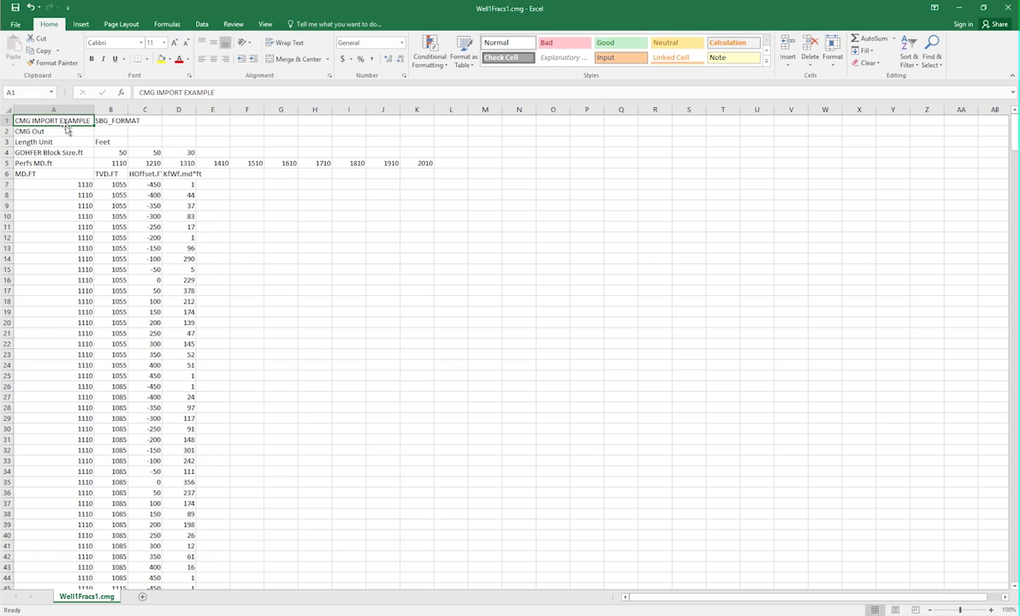
{"action": "left_click", "coordinate": [116, 121]}
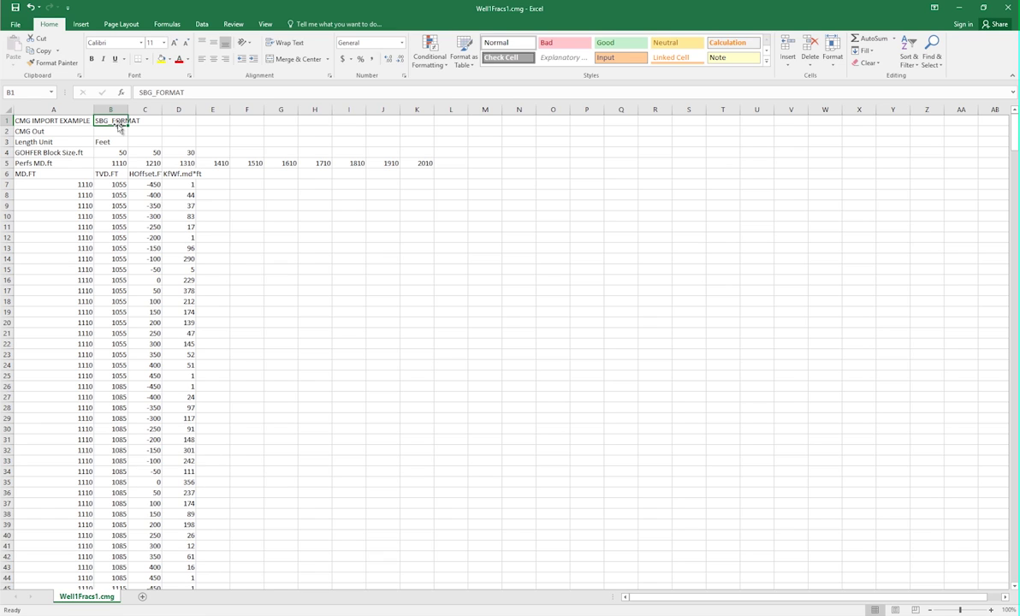
{"action": "left_click", "coordinate": [85, 132]}
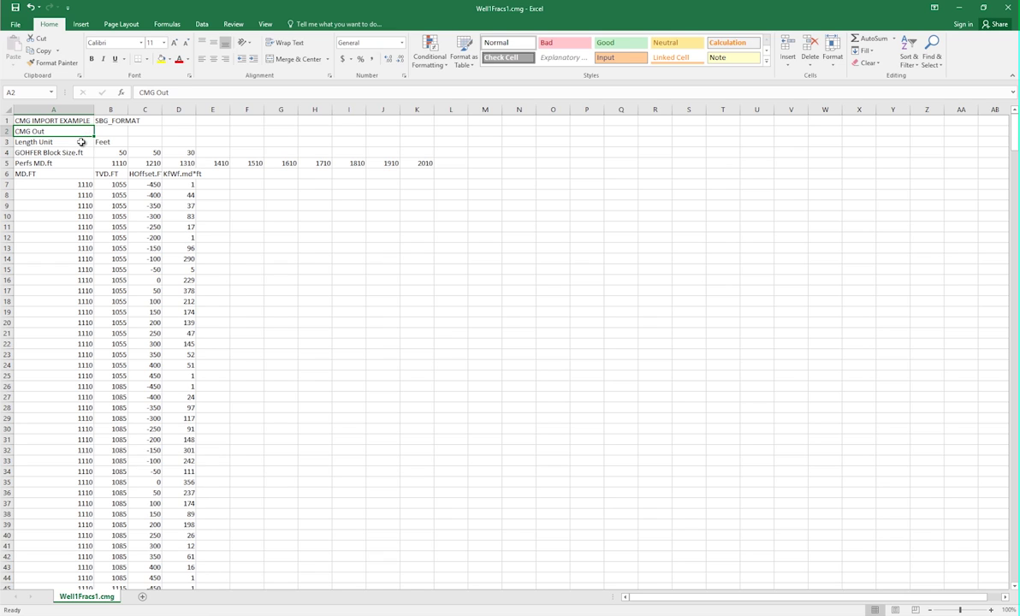
{"action": "left_click", "coordinate": [81, 142]}
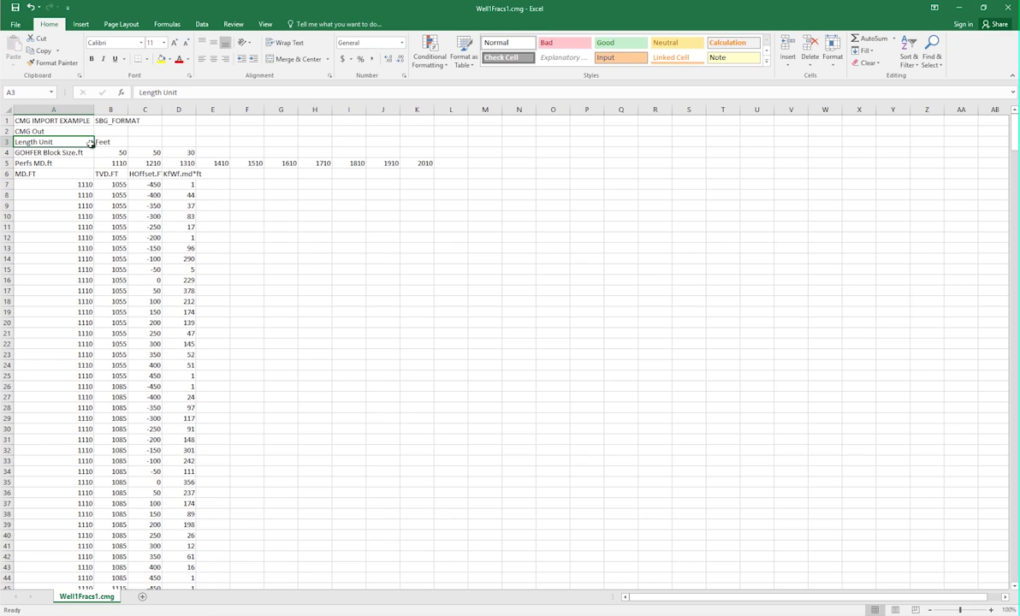
{"action": "left_click", "coordinate": [124, 142]}
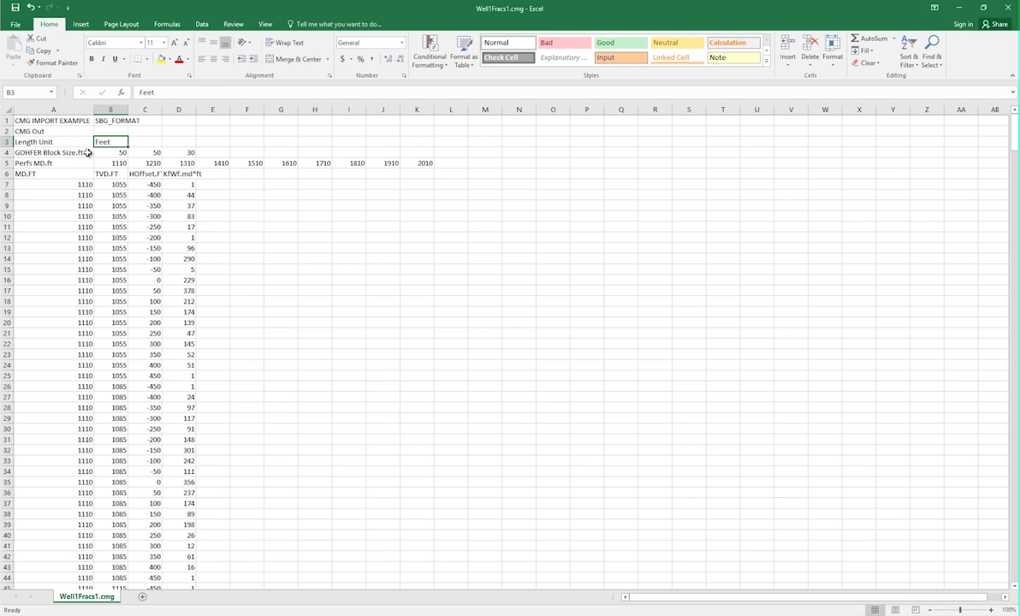
Review the GOHFER block sizes 50, 50, 30 and select the perforation depths in row 5.
{"action": "left_click", "coordinate": [86, 152]}
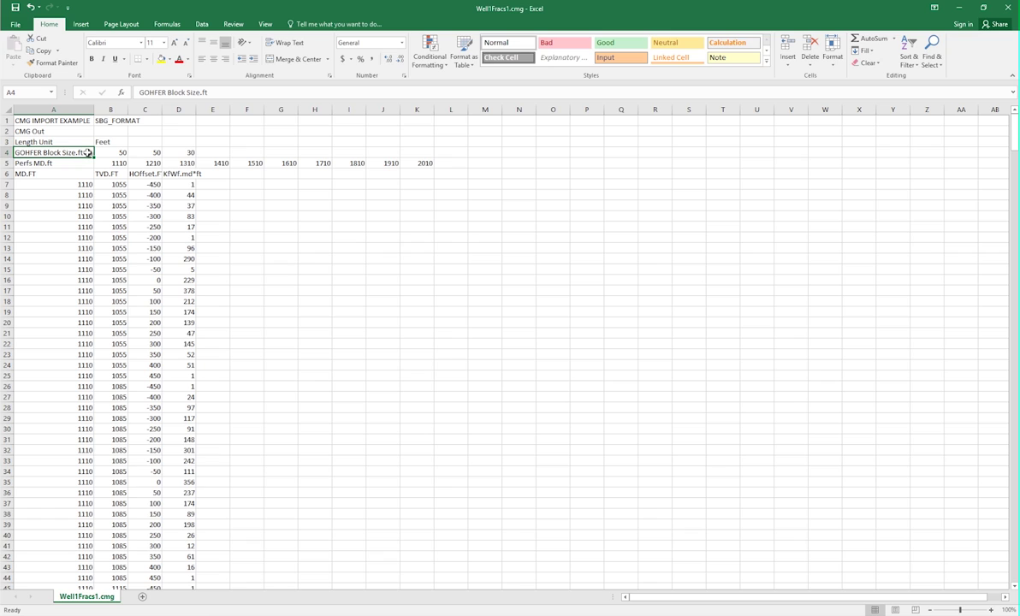
{"action": "left_click", "coordinate": [124, 152]}
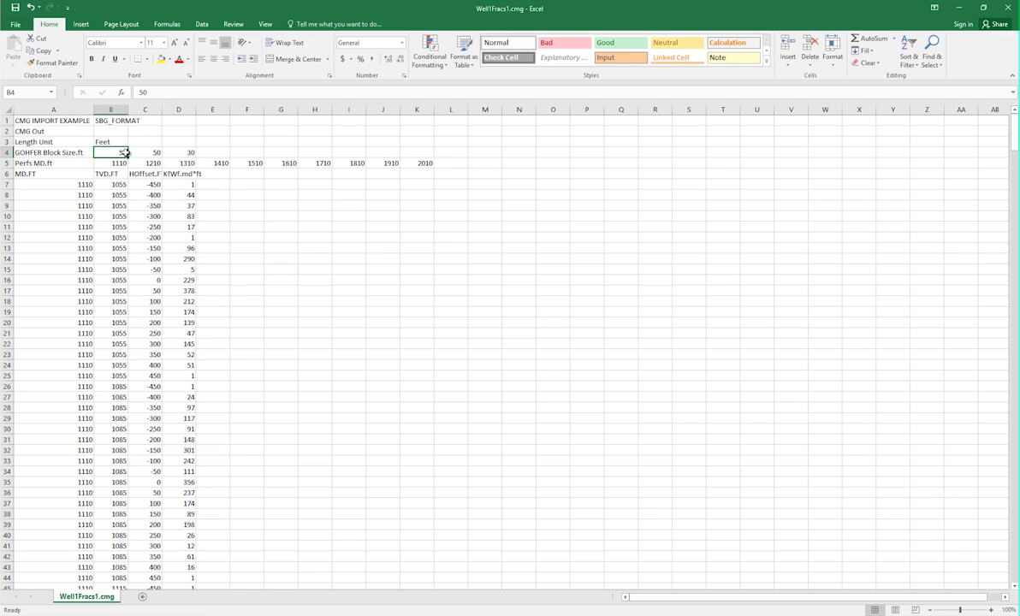
{"action": "left_click", "coordinate": [142, 152]}
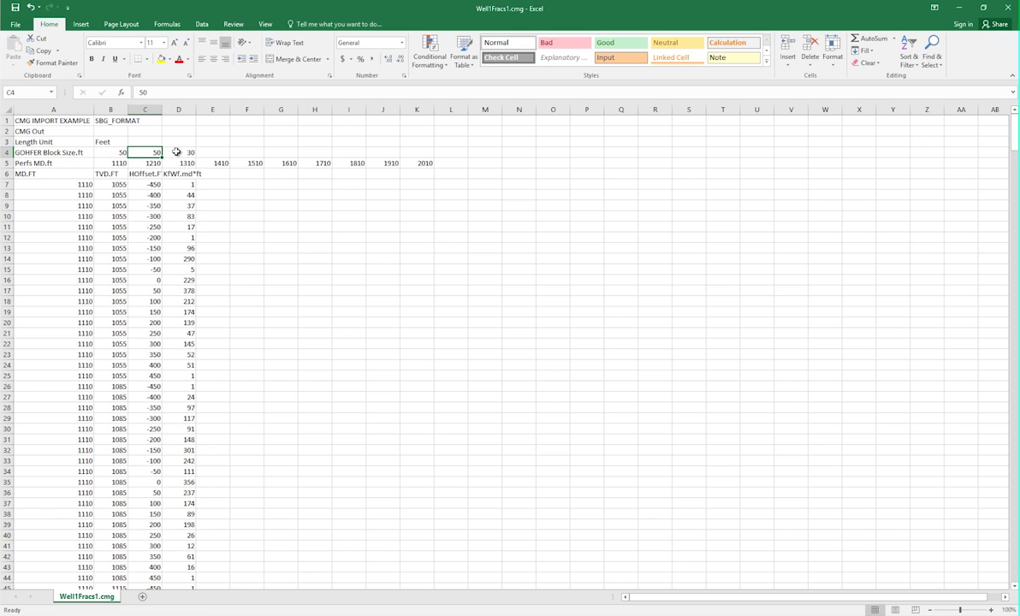
{"action": "left_click", "coordinate": [181, 151]}
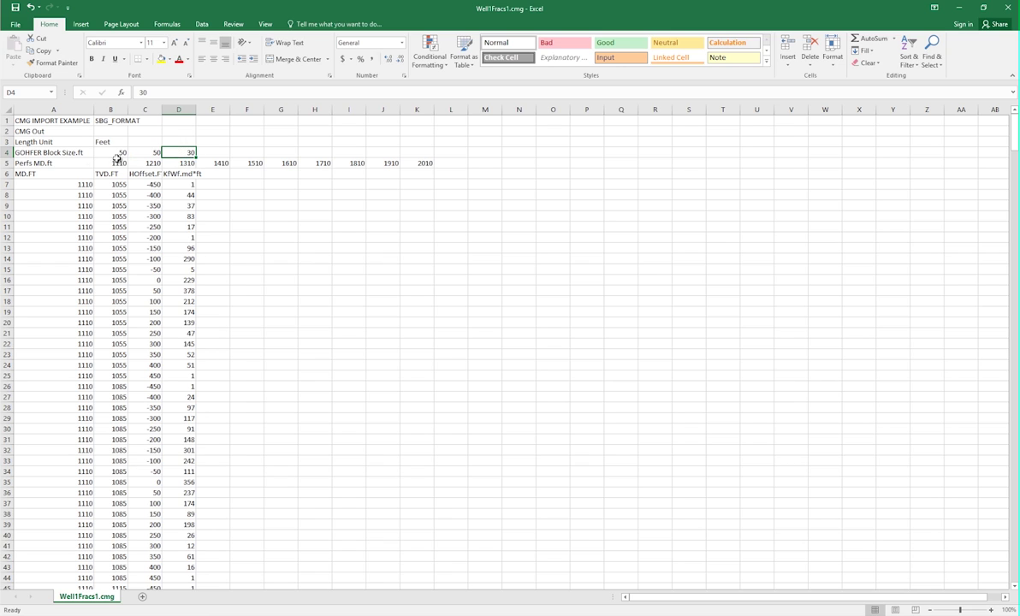
{"action": "left_click", "coordinate": [68, 150]}
{"action": "left_click", "coordinate": [67, 163]}
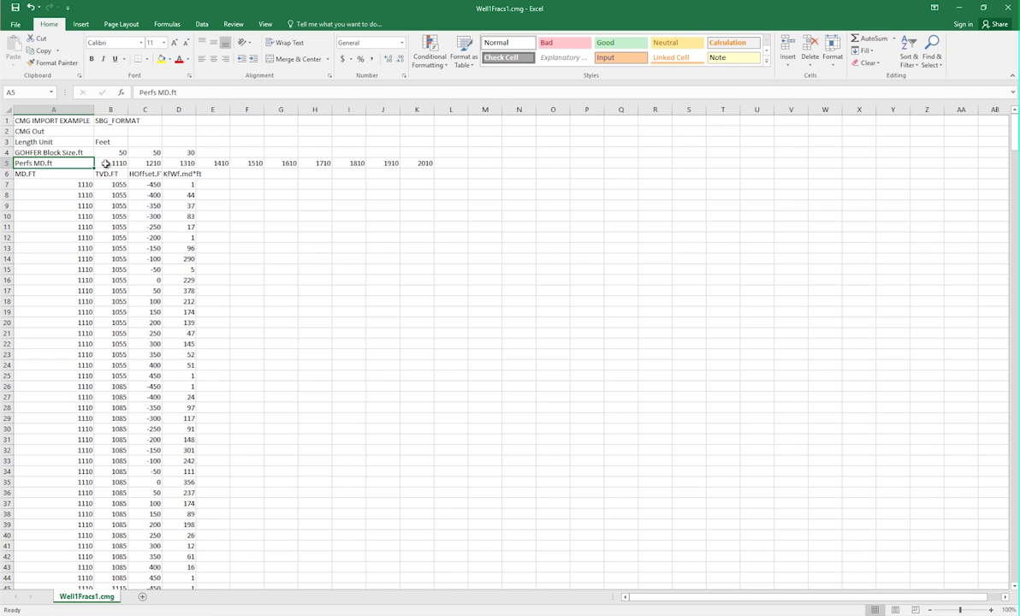
{"action": "left_click_drag", "start_coordinate": [103, 162], "coordinate": [415, 167]}
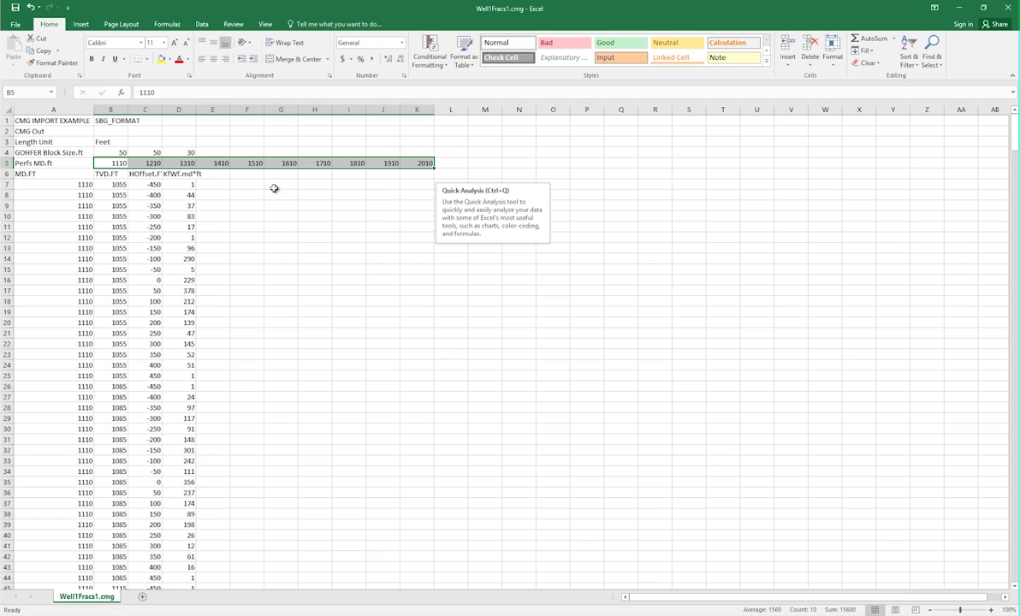
{"action": "mouse_move", "coordinate": [437, 166]}
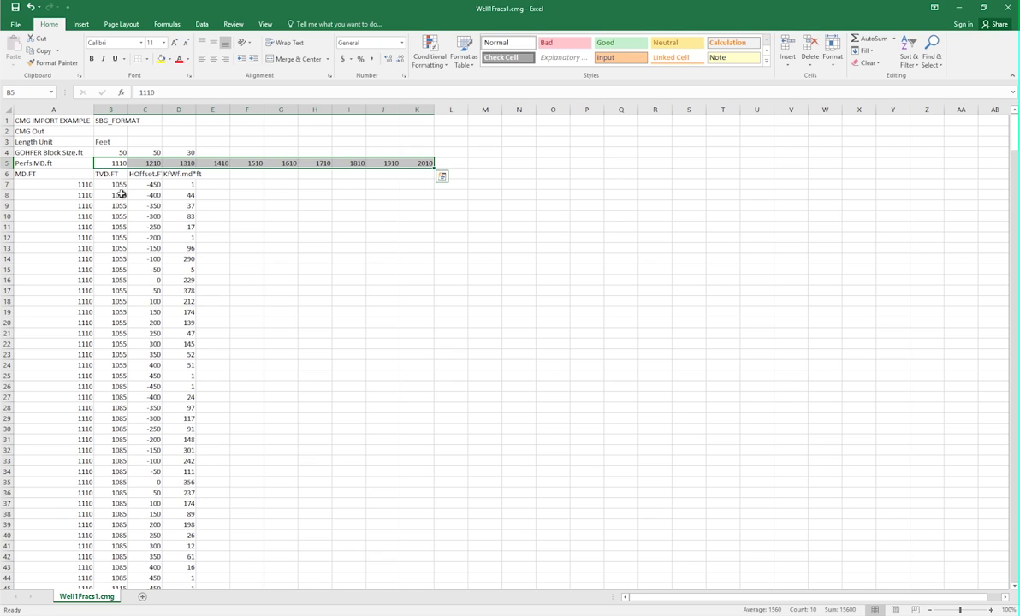
{"action": "left_click", "coordinate": [5, 173]}
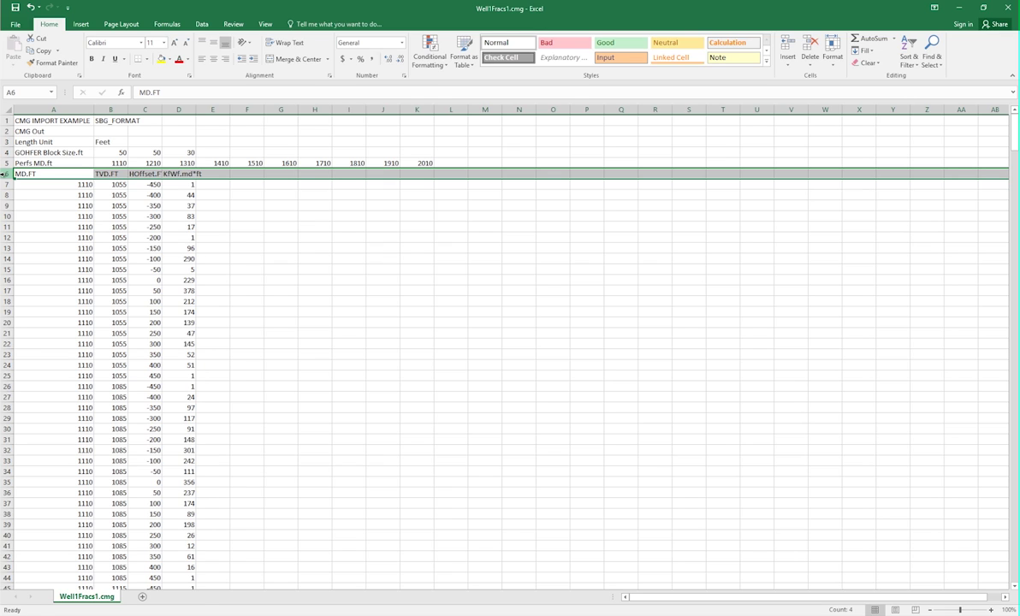
{"action": "left_click", "coordinate": [34, 174]}
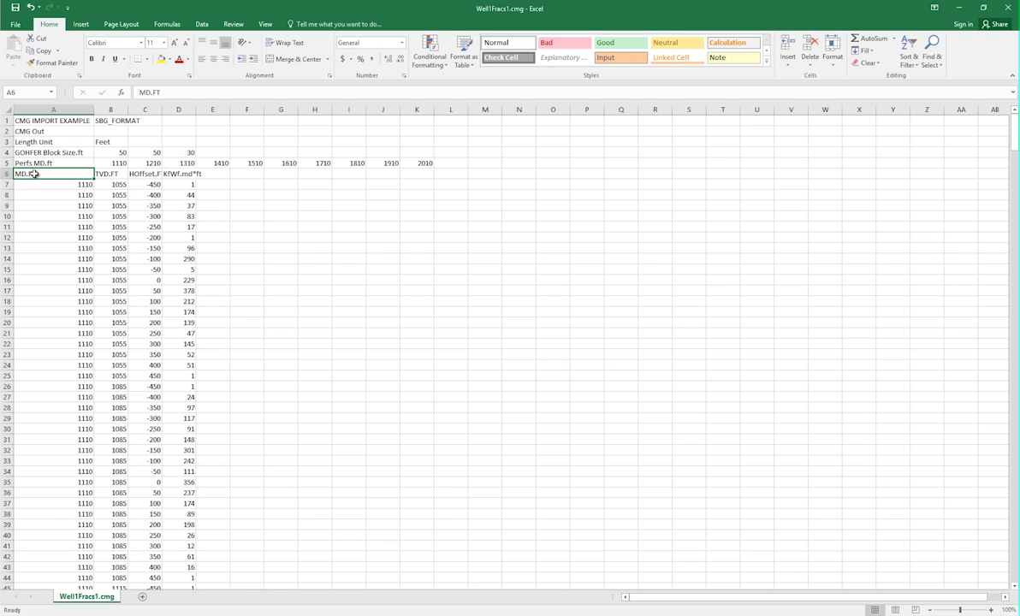
{"action": "left_click", "coordinate": [105, 163]}
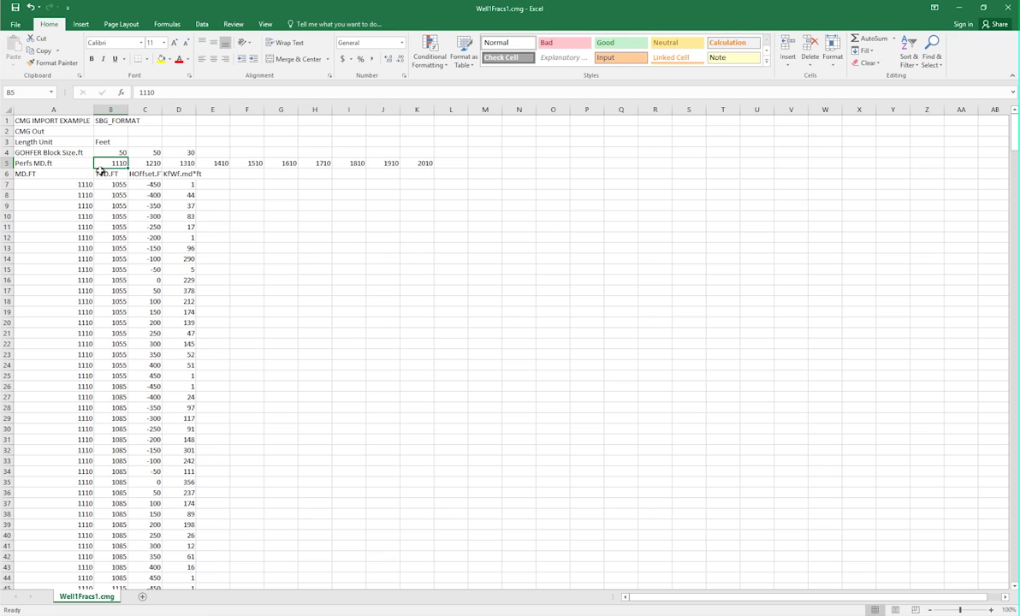
{"action": "left_click_drag", "start_coordinate": [67, 183], "coordinate": [67, 364]}
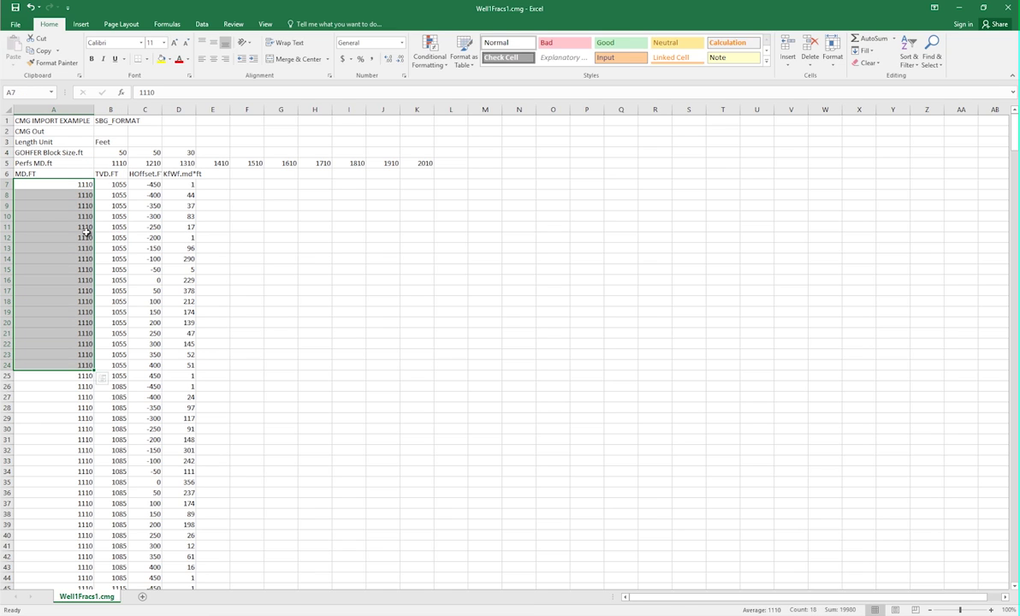
{"action": "left_click", "coordinate": [110, 161]}
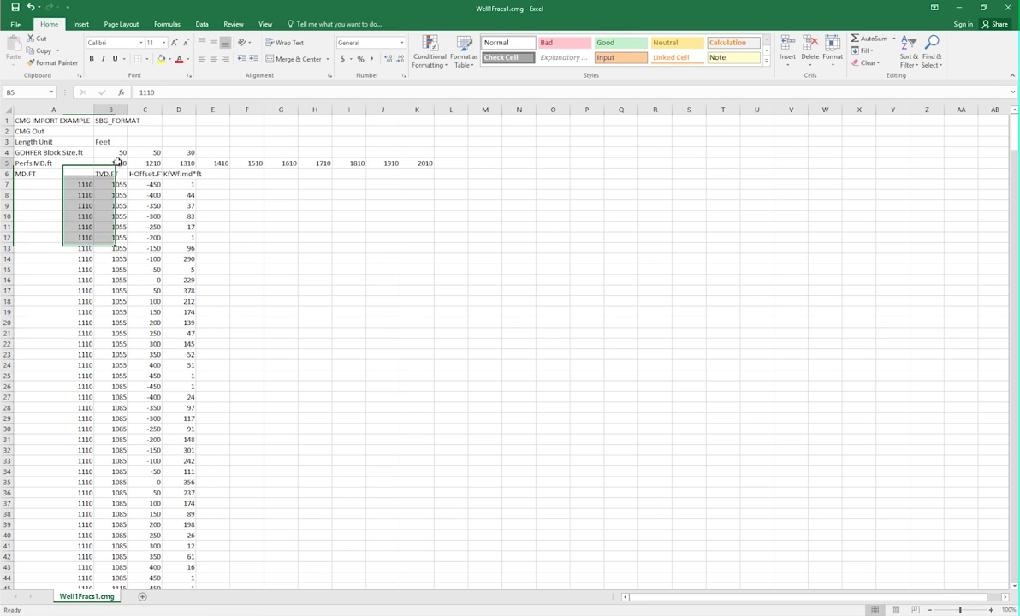
{"action": "scroll", "coordinate": [70, 285], "scroll_direction": "down", "scroll_amount": 13}
{"action": "scroll", "coordinate": [70, 282], "scroll_direction": "down", "scroll_amount": 1}
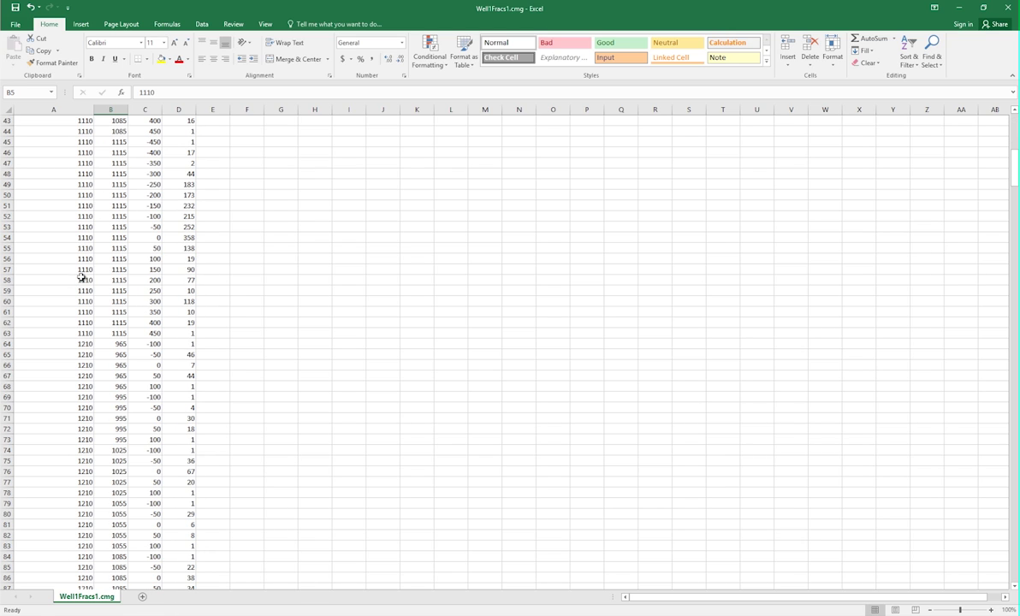
{"action": "left_click", "coordinate": [75, 375]}
{"action": "scroll", "coordinate": [47, 368], "scroll_direction": "down", "scroll_amount": 13}
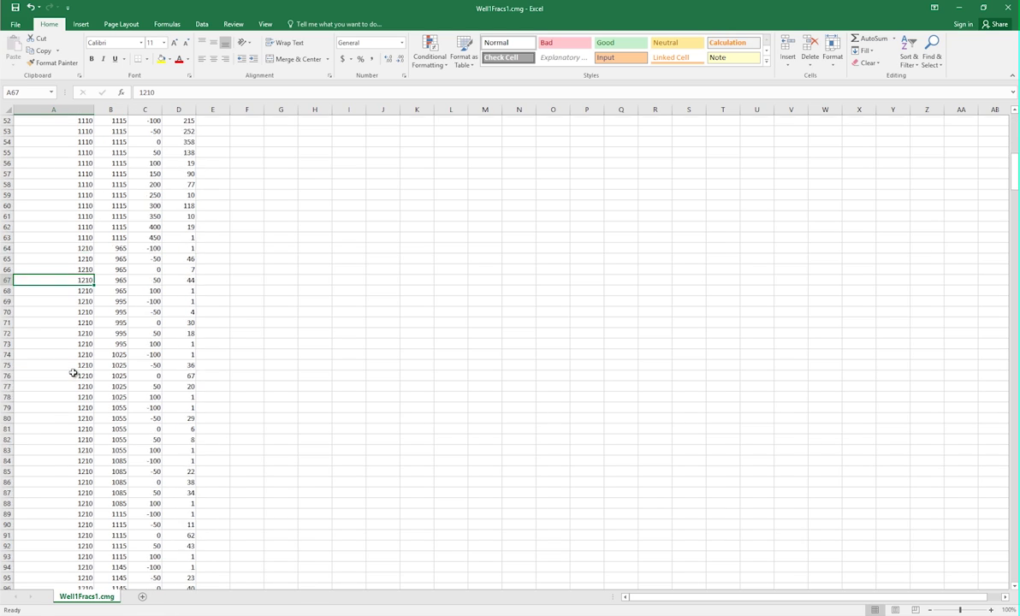
{"action": "left_click", "coordinate": [86, 398]}
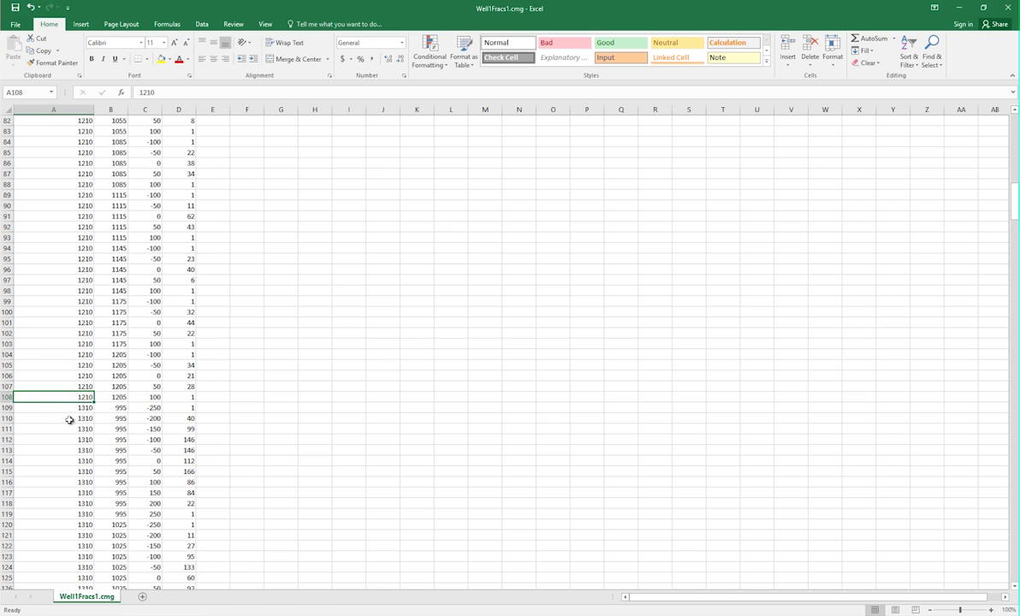
{"action": "left_click", "coordinate": [70, 419]}
{"action": "scroll", "coordinate": [115, 299], "scroll_direction": "up", "scroll_amount": 20}
{"action": "scroll", "coordinate": [142, 267], "scroll_direction": "up", "scroll_amount": 1}
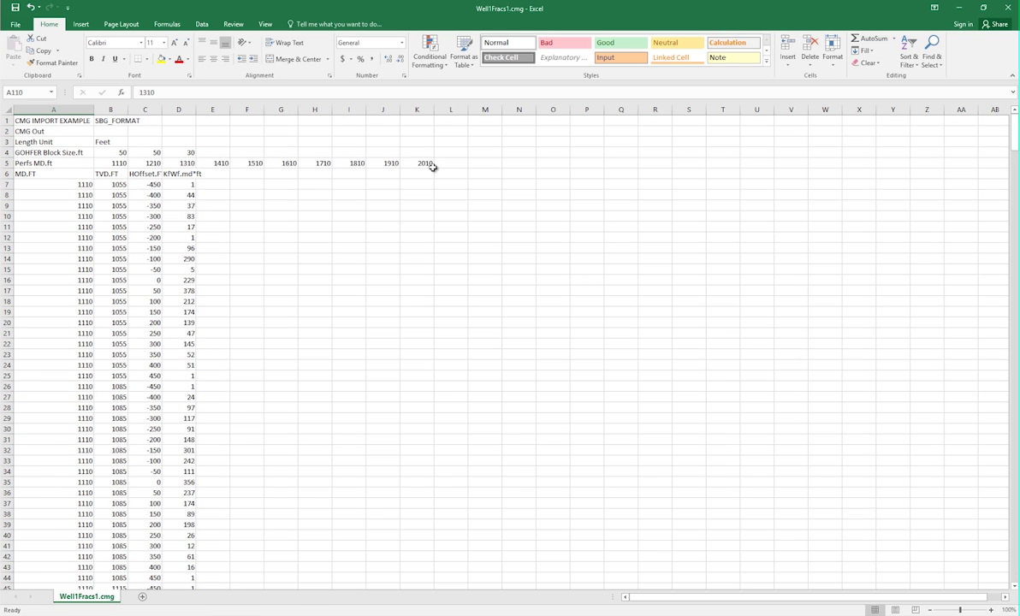
Review the TVD.FT, HOffset.FT and KfWf.md*ft headers and select MD values down to row 34.
{"action": "left_click", "coordinate": [117, 176]}
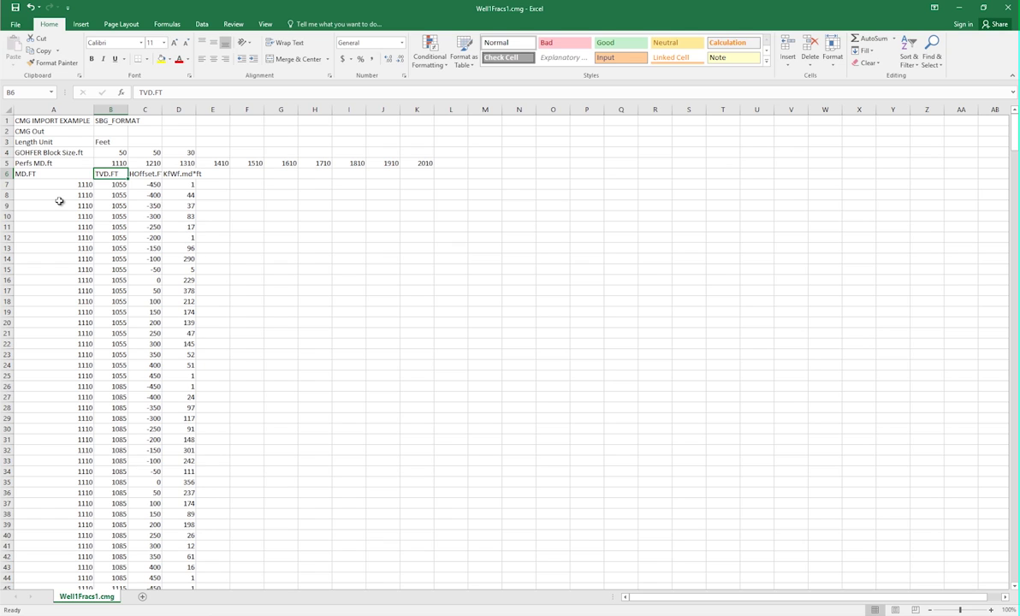
{"action": "left_click", "coordinate": [136, 174]}
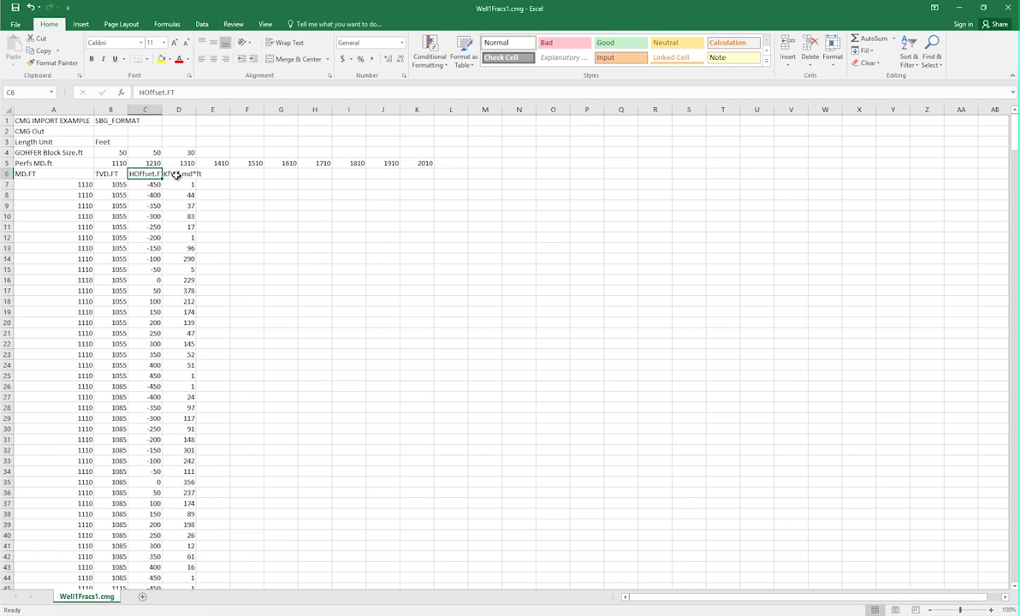
{"action": "left_click", "coordinate": [175, 174]}
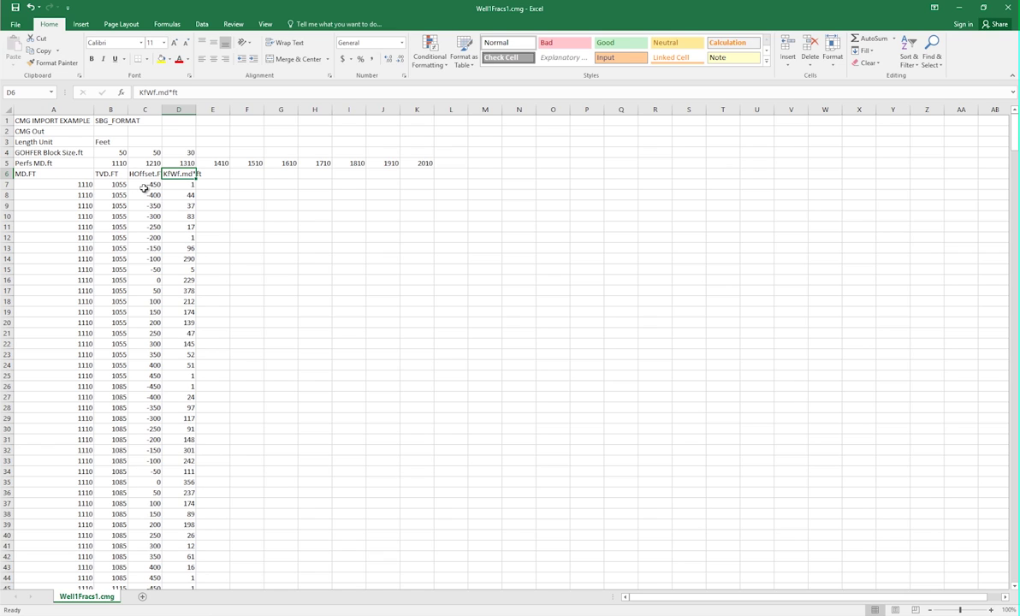
{"action": "left_click", "coordinate": [92, 186]}
{"action": "left_click_drag", "start_coordinate": [93, 186], "coordinate": [85, 184]}
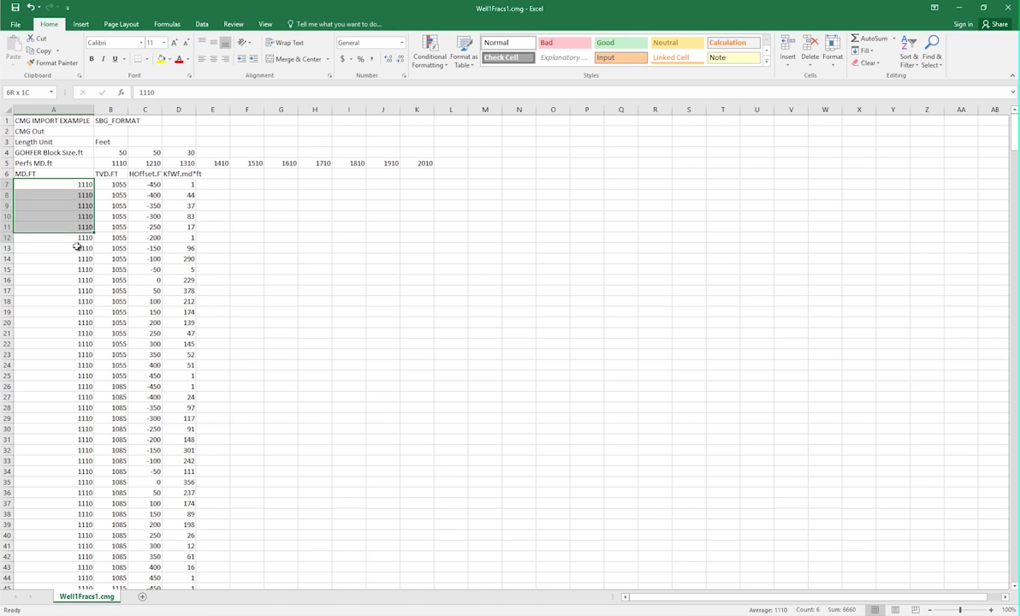
{"action": "left_click_drag", "start_coordinate": [77, 246], "coordinate": [93, 469]}
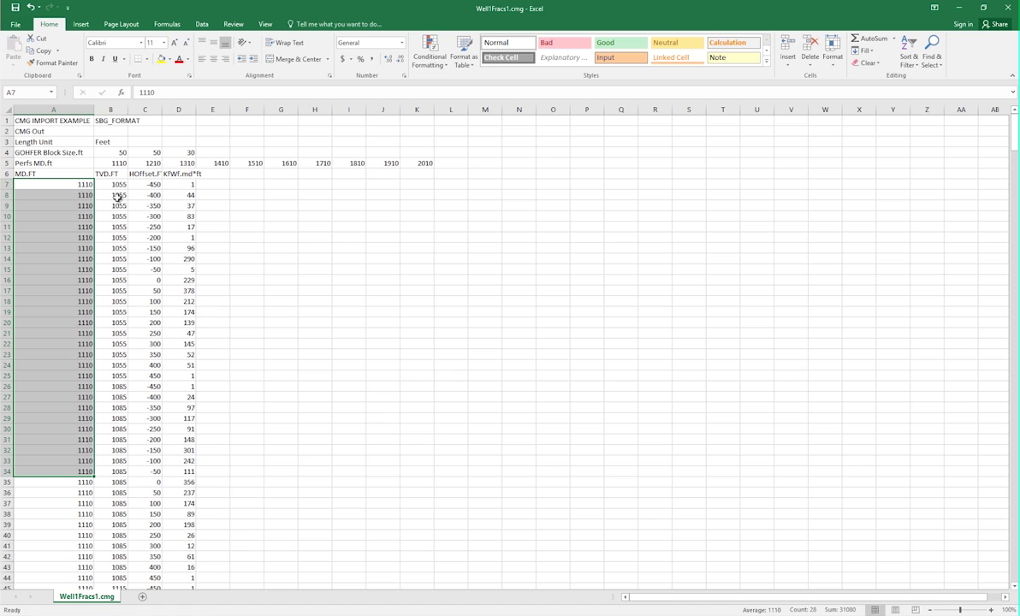
Select the 1055 TVD depth values in column B, then close the spreadsheet without saving.
{"action": "left_click_drag", "start_coordinate": [111, 184], "coordinate": [111, 365]}
{"action": "left_click", "coordinate": [110, 386]}
{"action": "scroll", "coordinate": [111, 394], "scroll_direction": "down", "scroll_amount": 2}
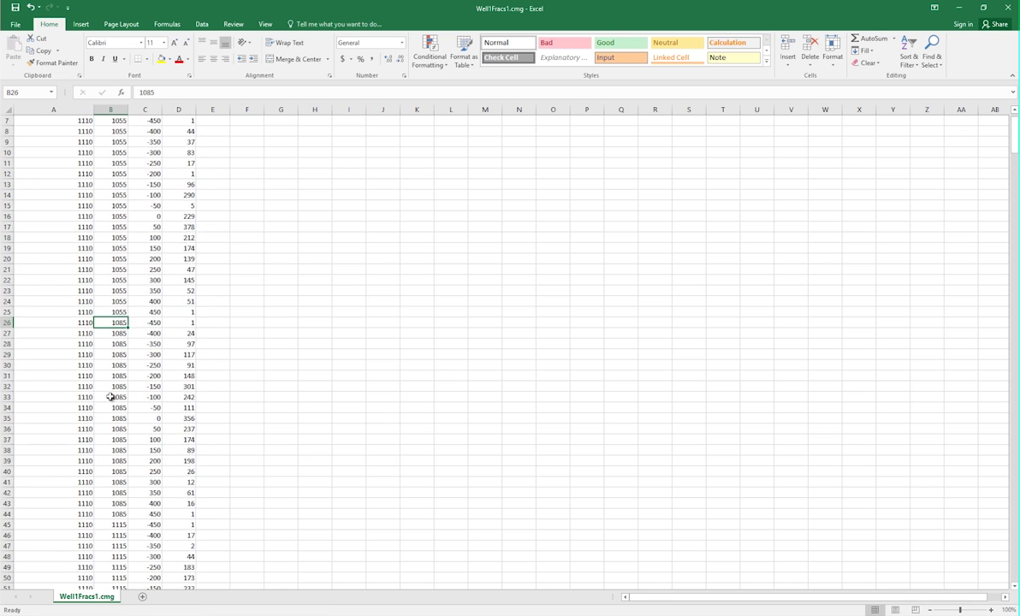
{"action": "scroll", "coordinate": [111, 393], "scroll_direction": "down", "scroll_amount": 3}
{"action": "left_click", "coordinate": [109, 393]}
{"action": "scroll", "coordinate": [126, 441], "scroll_direction": "down", "scroll_amount": 1}
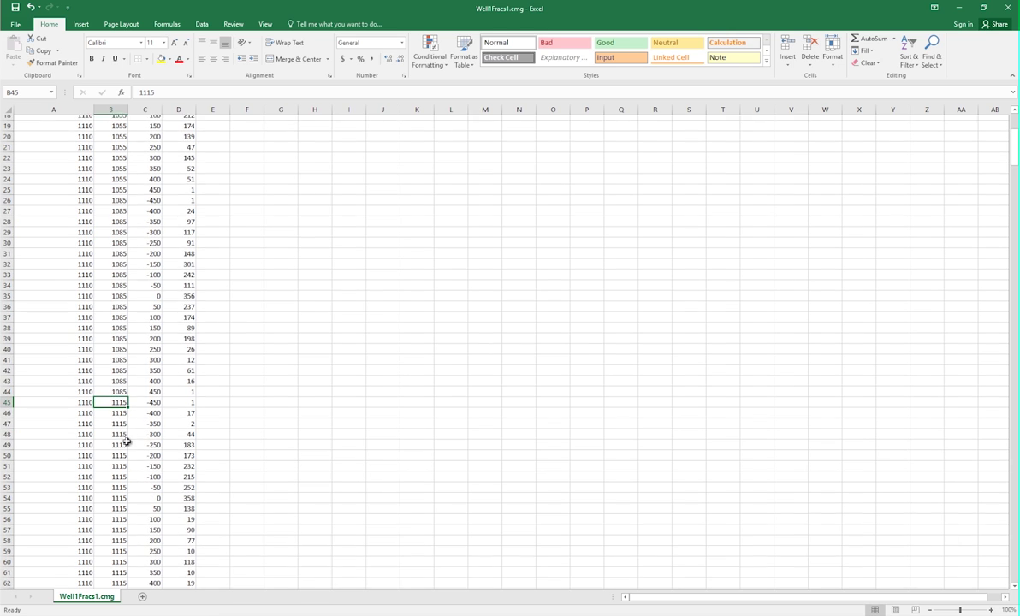
{"action": "scroll", "coordinate": [111, 376], "scroll_direction": "down", "scroll_amount": 3}
{"action": "scroll", "coordinate": [113, 304], "scroll_direction": "up", "scroll_amount": 9}
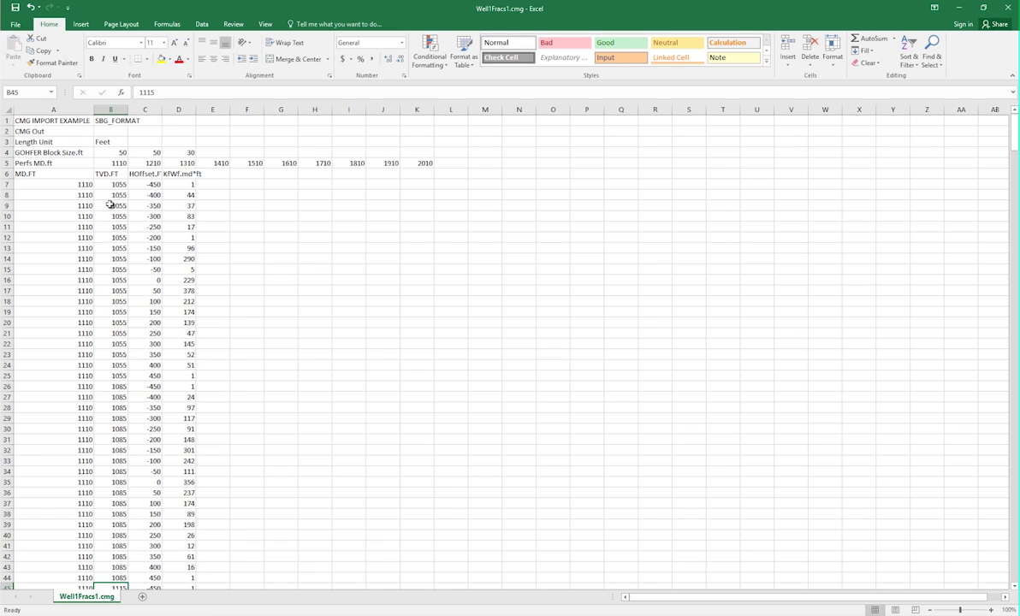
{"action": "left_click_drag", "start_coordinate": [107, 184], "coordinate": [113, 360]}
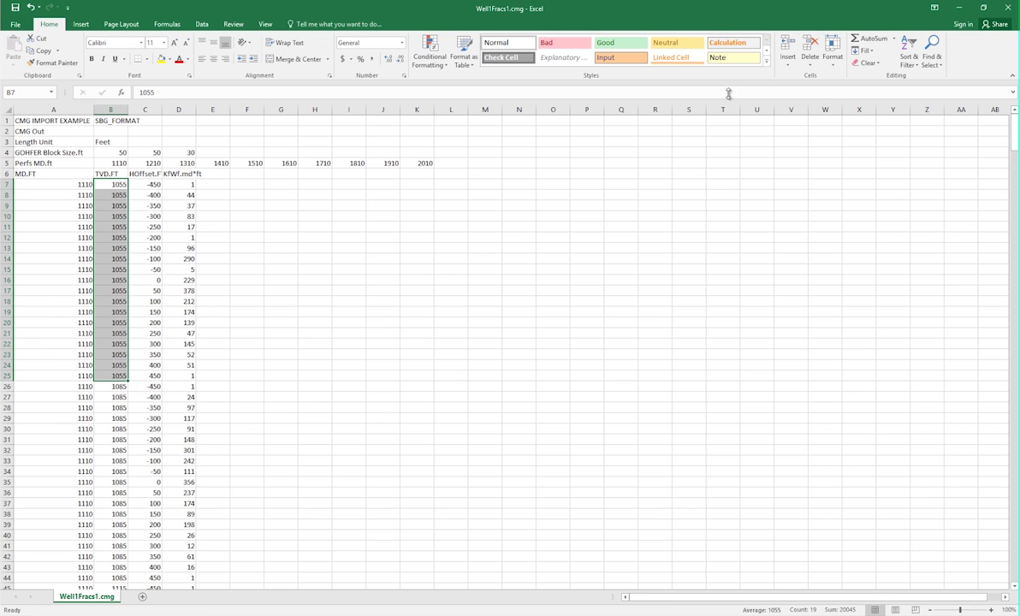
{"action": "left_click", "coordinate": [1012, 8]}
{"action": "left_click", "coordinate": [474, 305]}
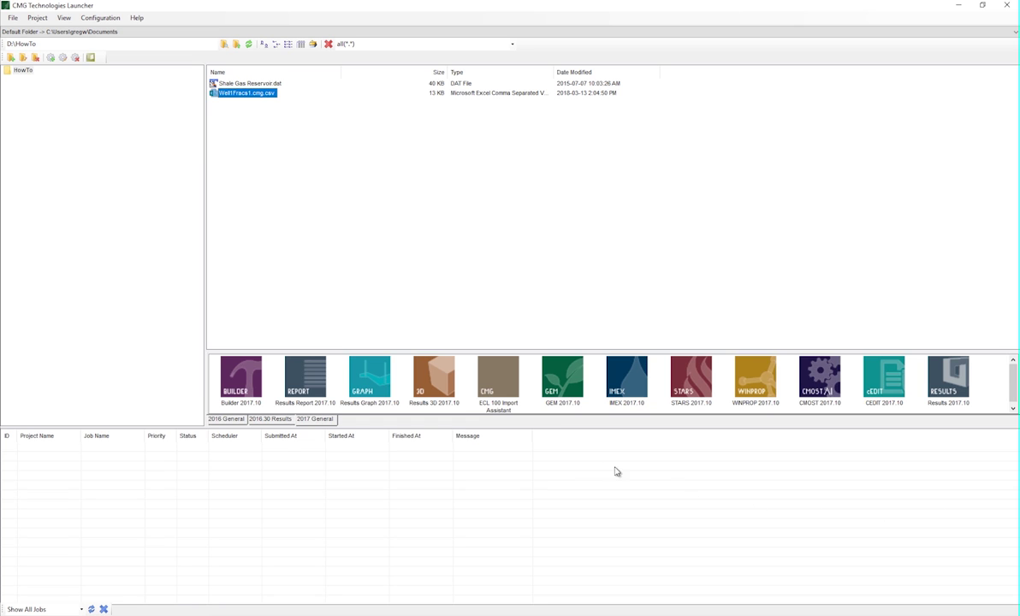
Select Shale Gas Reservoir.dat in the Launcher to open it in Builder.
{"action": "left_click", "coordinate": [252, 83]}
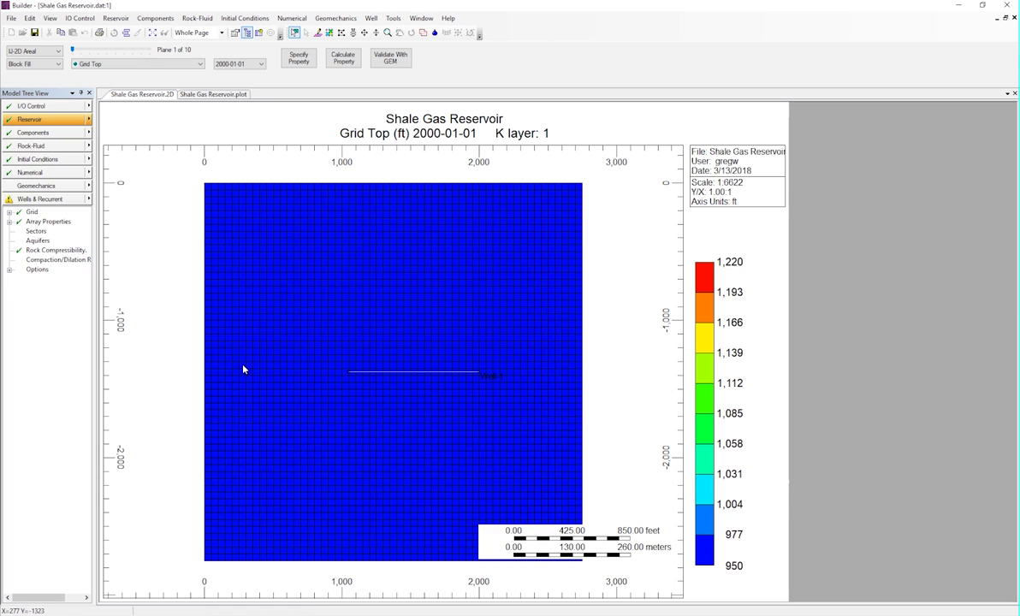
Import Well1Fracs1.cmg as a fracture stage on Well-1 dated 2000-01-01, creating GFrac_1–GFrac_10.
{"action": "left_click", "coordinate": [87, 199]}
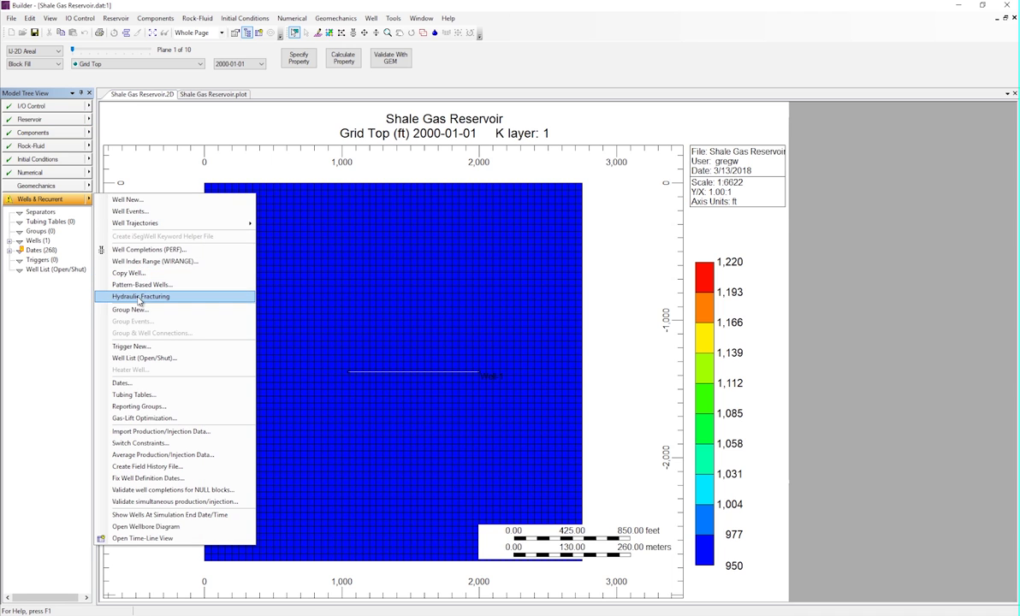
{"action": "left_click", "coordinate": [141, 296]}
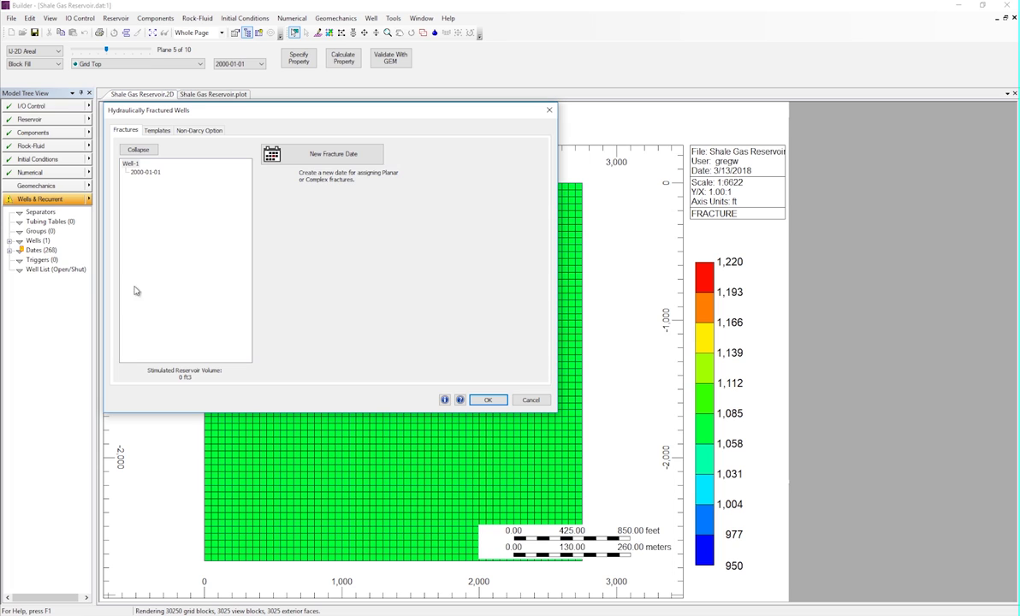
{"action": "left_click", "coordinate": [143, 174]}
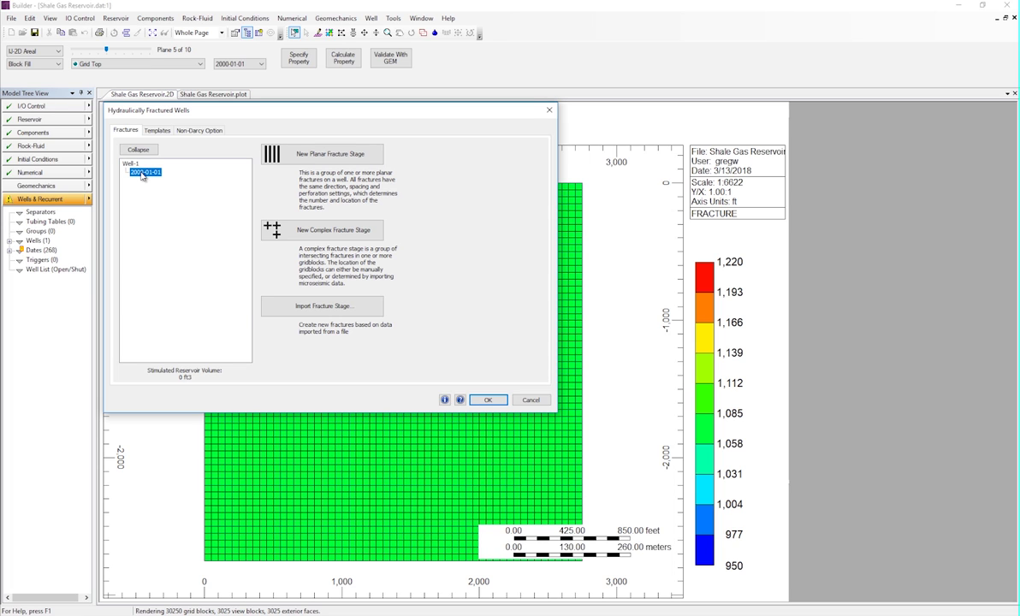
{"action": "left_click", "coordinate": [296, 315]}
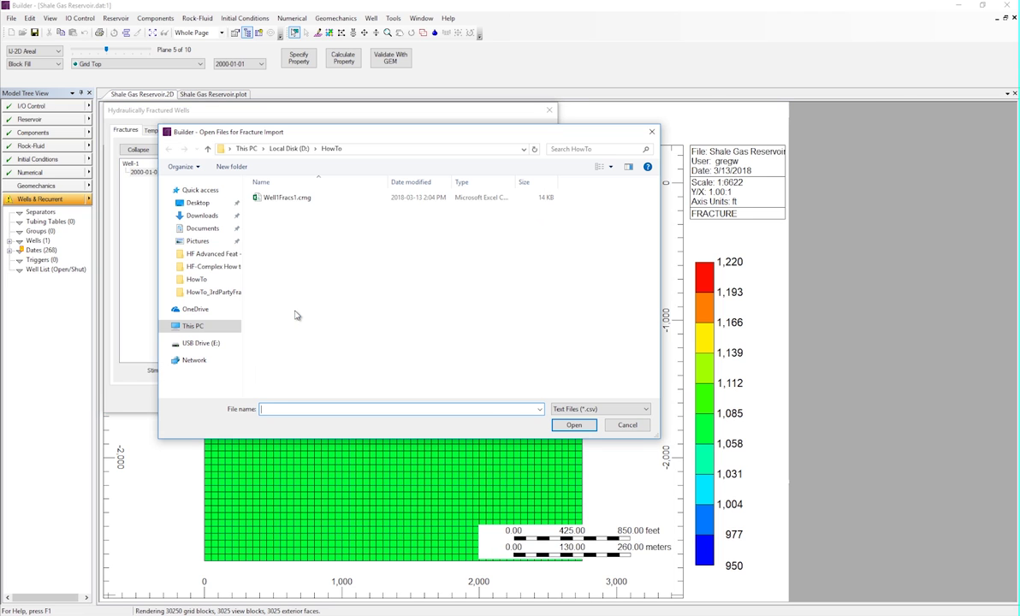
{"action": "left_click", "coordinate": [300, 197]}
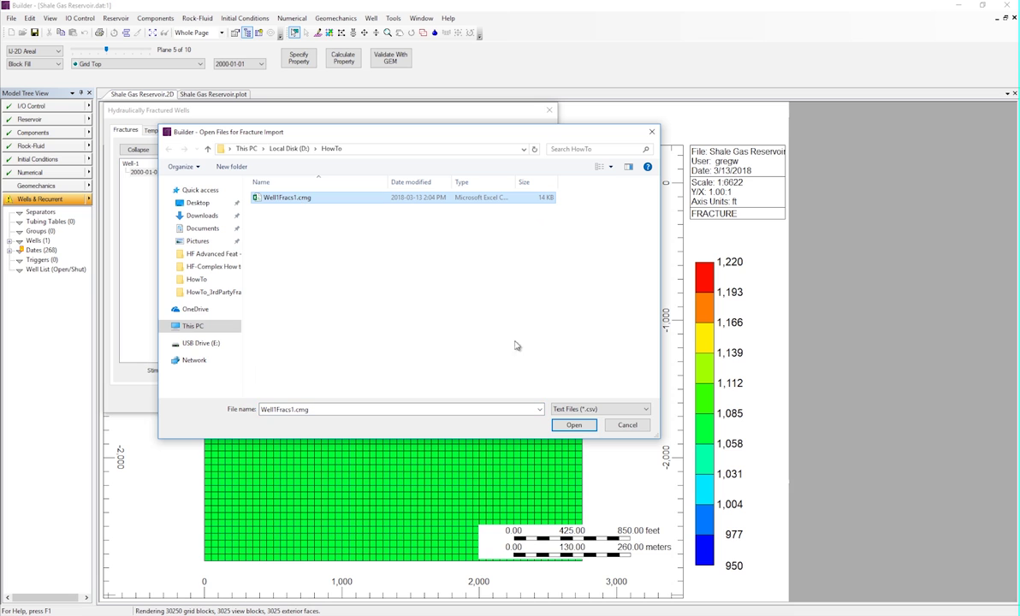
{"action": "left_click", "coordinate": [587, 422]}
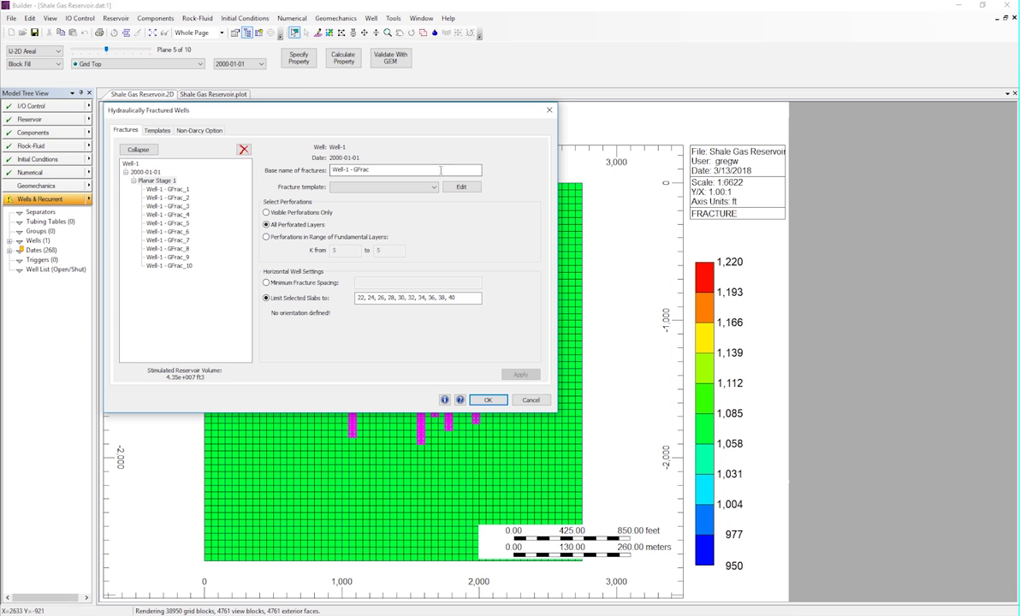
{"action": "left_click_drag", "start_coordinate": [433, 120], "coordinate": [512, 28]}
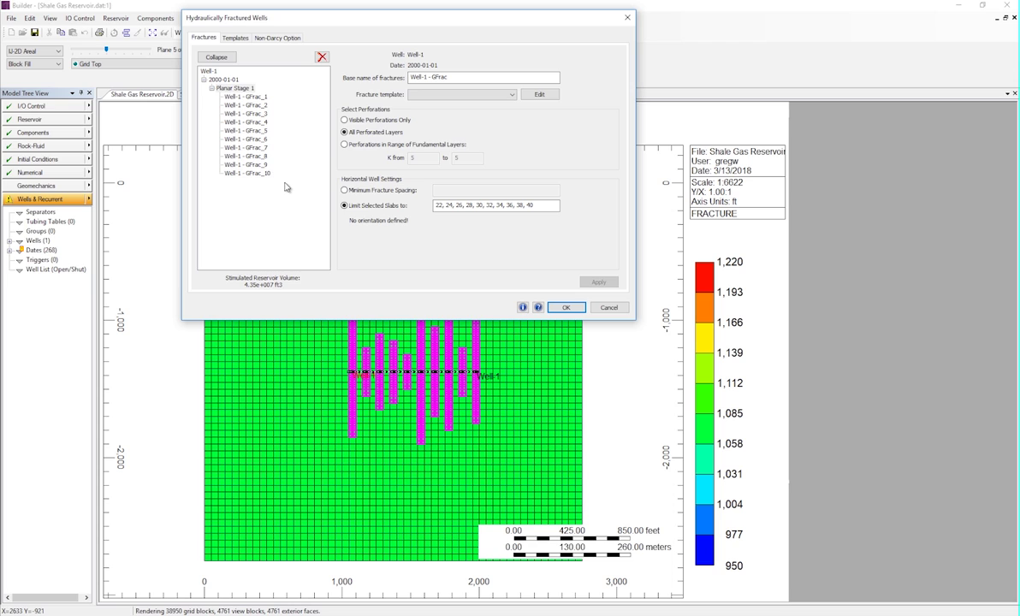
Highlight the Limit Selected Slabs list and view the imported fractures' templates.
{"action": "left_click_drag", "start_coordinate": [434, 205], "coordinate": [546, 210]}
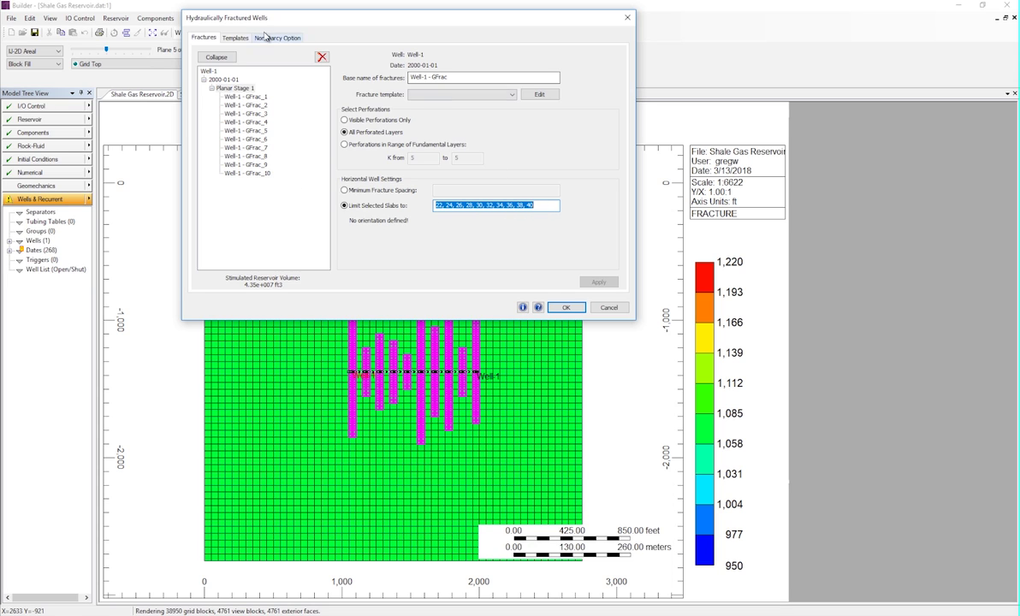
{"action": "left_click", "coordinate": [236, 39]}
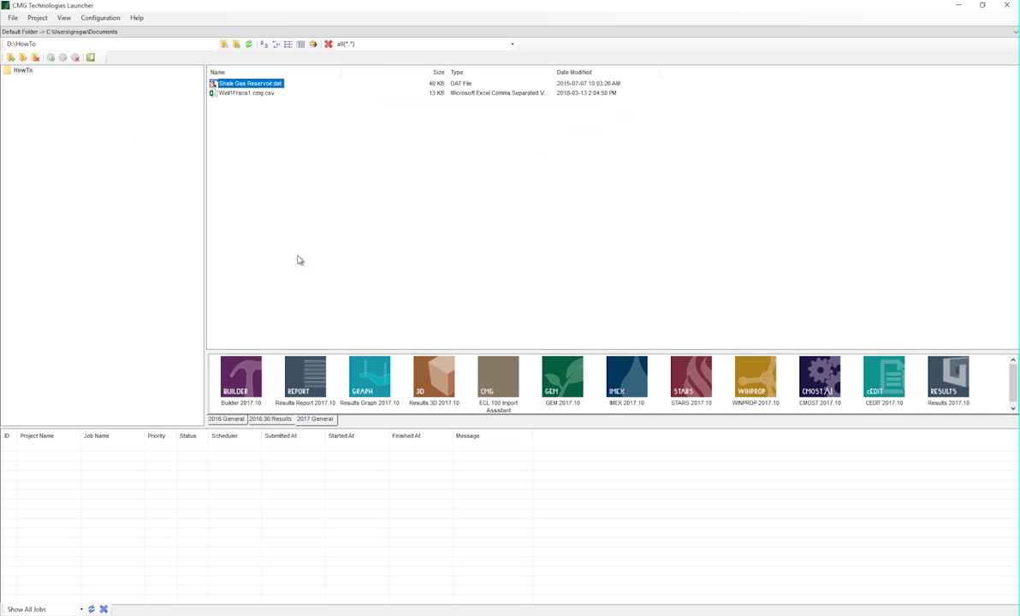
Reopen Well1Fracs1.cmg.csv in Excel and check the offset in C35 and KfWf value 356 in D35.
{"action": "double_click", "coordinate": [248, 93]}
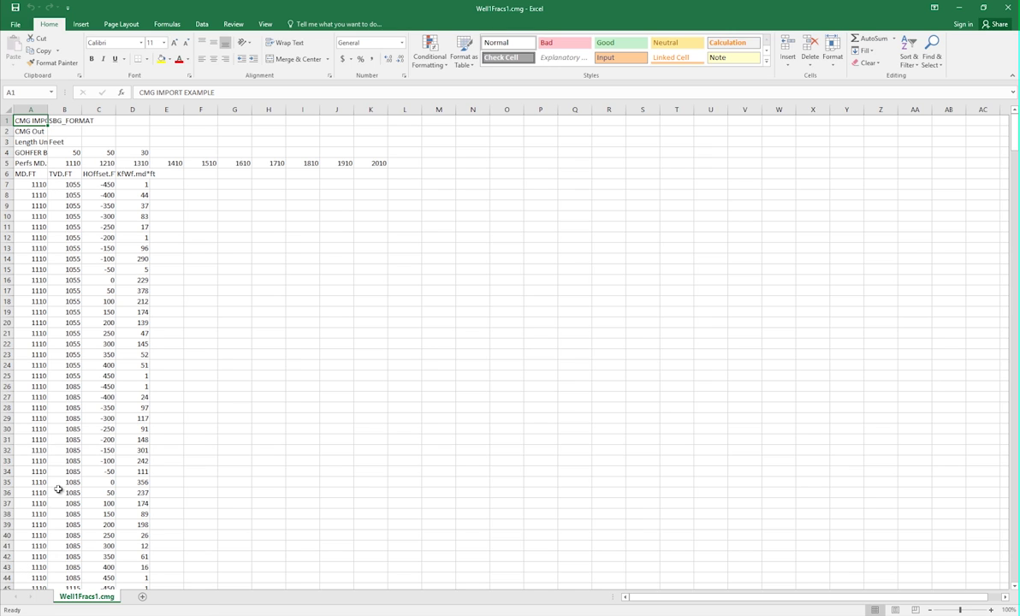
{"action": "left_click", "coordinate": [108, 482]}
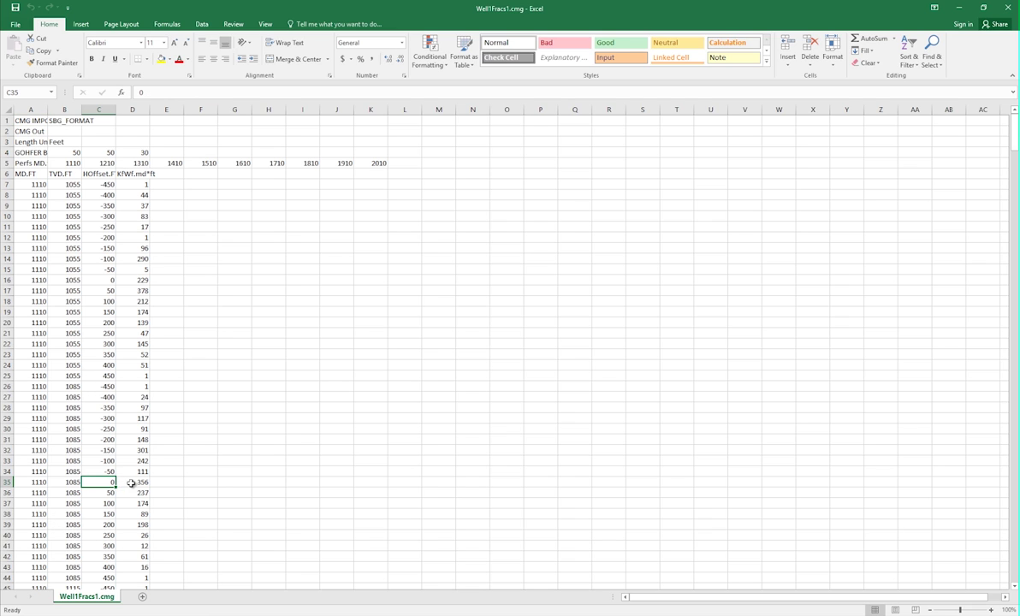
{"action": "left_click", "coordinate": [140, 483]}
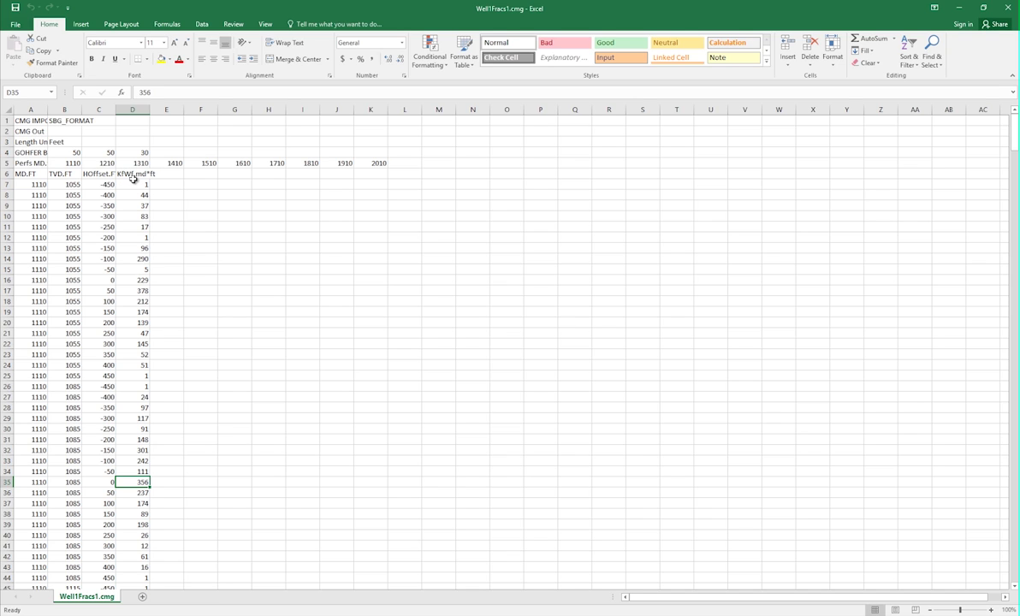
{"action": "left_click", "coordinate": [316, 551]}
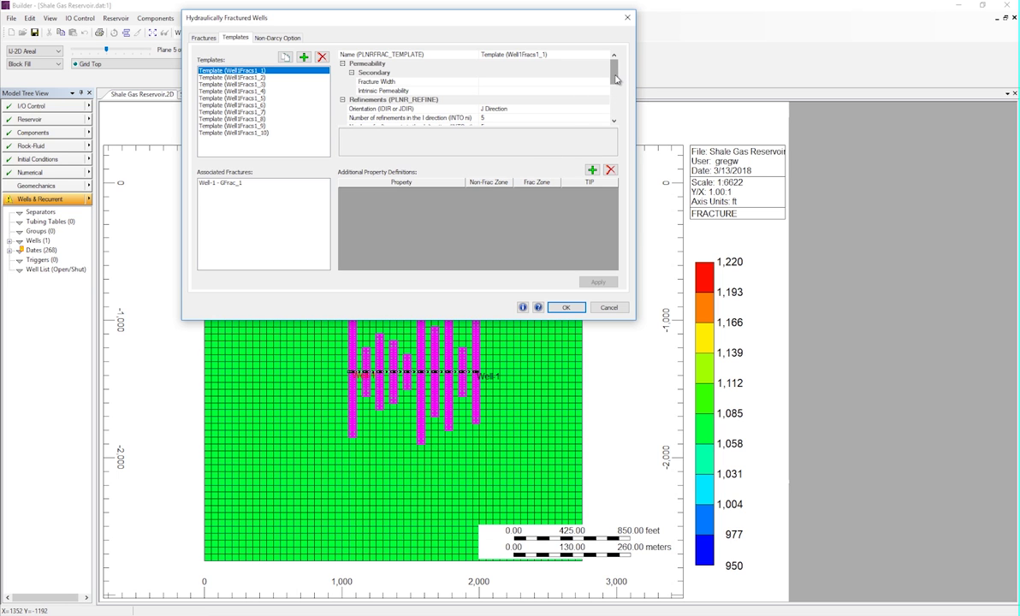
{"action": "left_click_drag", "start_coordinate": [615, 79], "coordinate": [613, 97]}
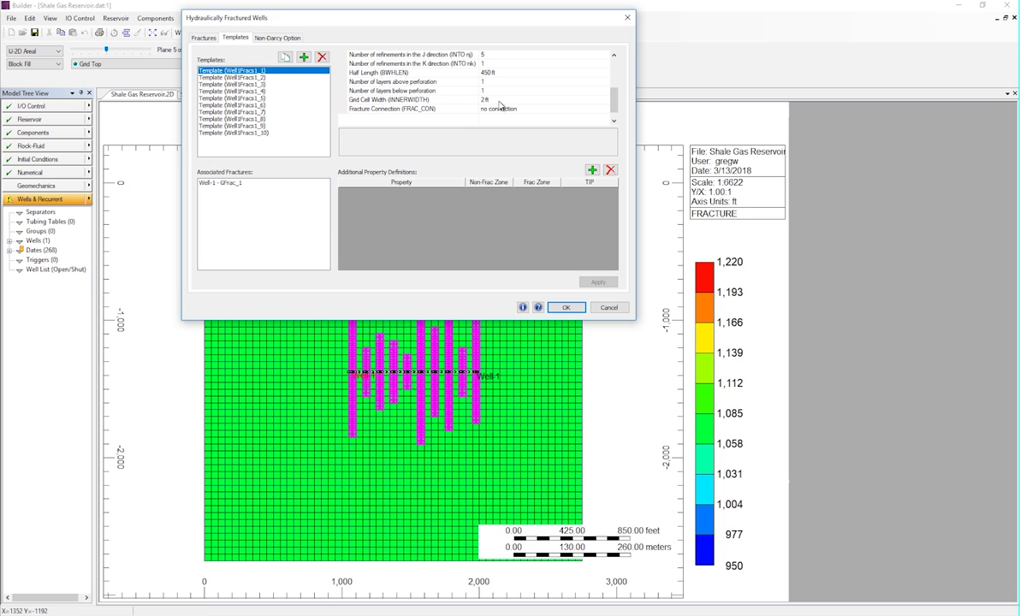
{"action": "left_click", "coordinate": [569, 308]}
Display Permeability I on the grid map.
{"action": "left_click", "coordinate": [112, 65]}
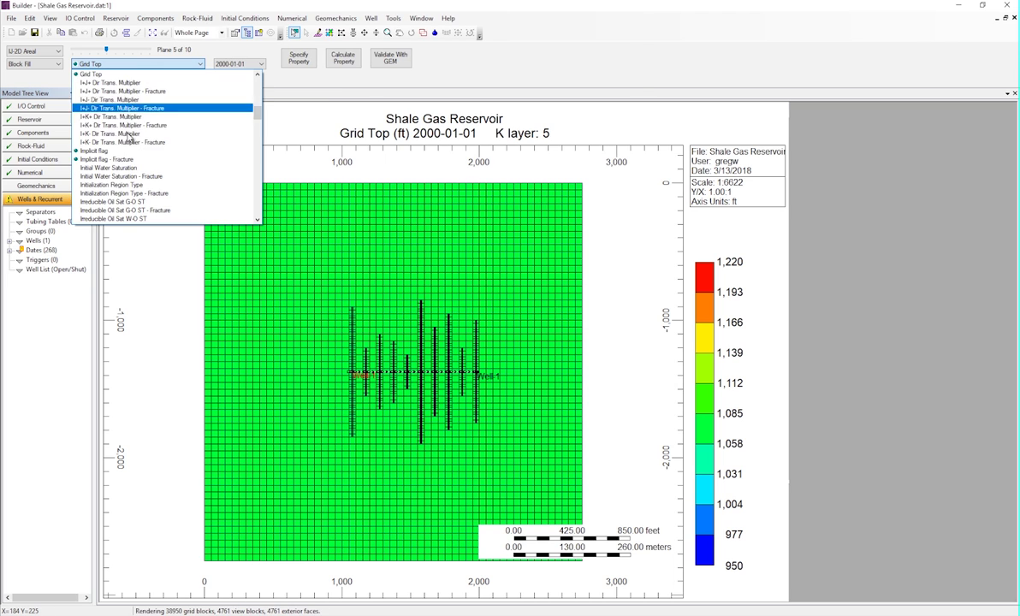
{"action": "scroll", "coordinate": [129, 147], "scroll_direction": "down", "scroll_amount": 1}
{"action": "scroll", "coordinate": [129, 160], "scroll_direction": "down", "scroll_amount": 3}
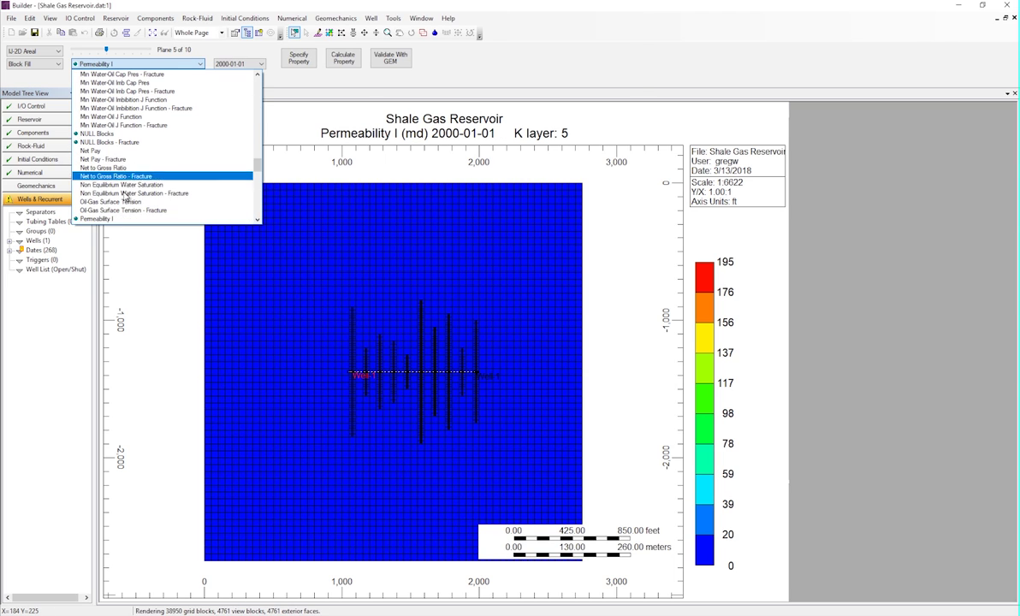
{"action": "left_click", "coordinate": [115, 205]}
Zoom in on Well-1's leftmost fracture and inspect its block permeability values.
{"action": "left_click", "coordinate": [387, 33]}
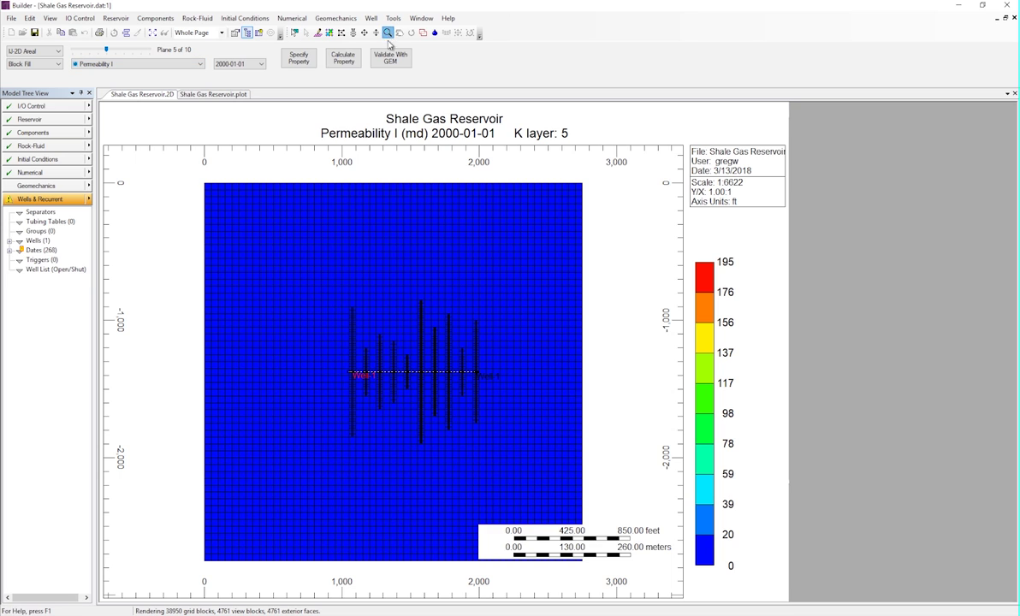
{"action": "left_click_drag", "start_coordinate": [337, 361], "coordinate": [374, 383]}
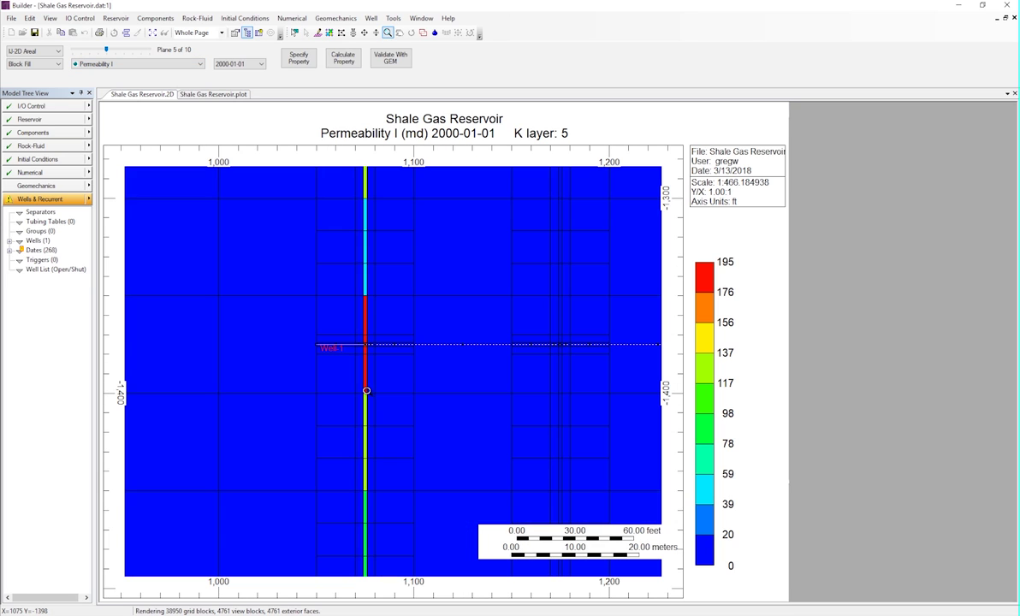
{"action": "left_click", "coordinate": [294, 32]}
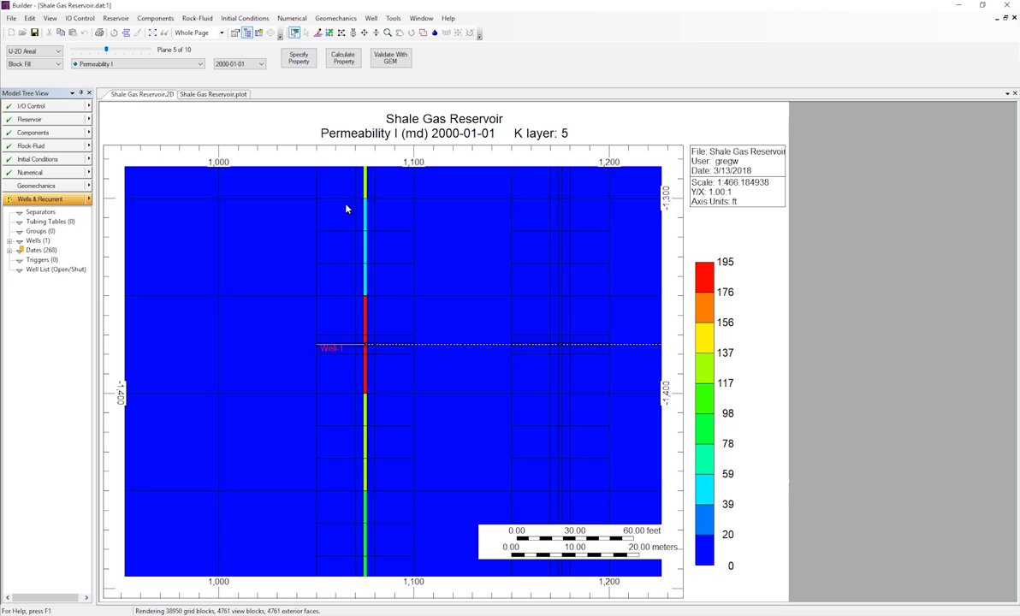
{"action": "mouse_move", "coordinate": [365, 330]}
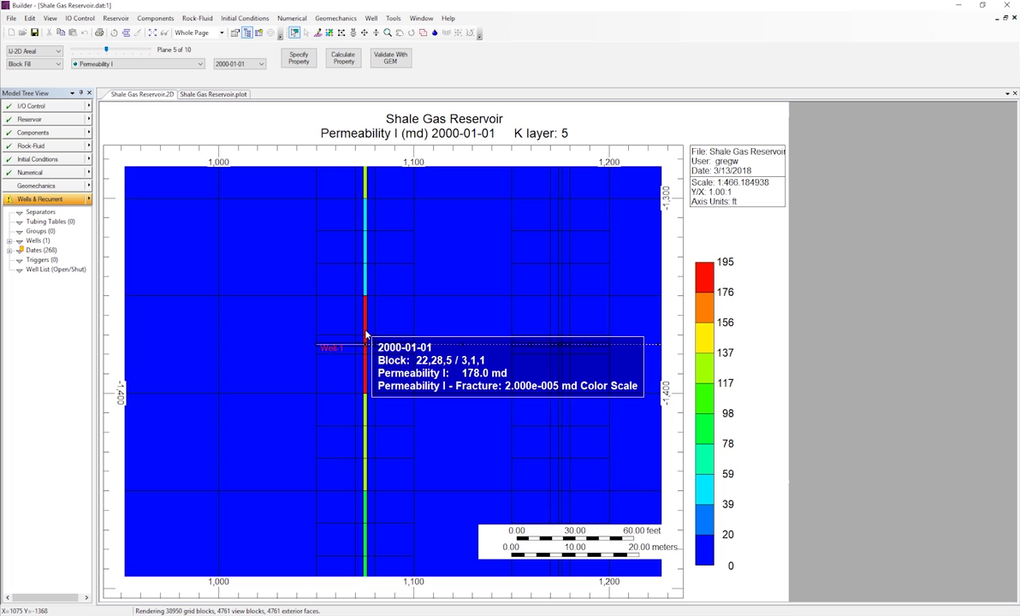
{"action": "scroll", "coordinate": [364, 342], "scroll_direction": "down", "scroll_amount": 1}
{"action": "scroll", "coordinate": [365, 341], "scroll_direction": "down", "scroll_amount": 4}
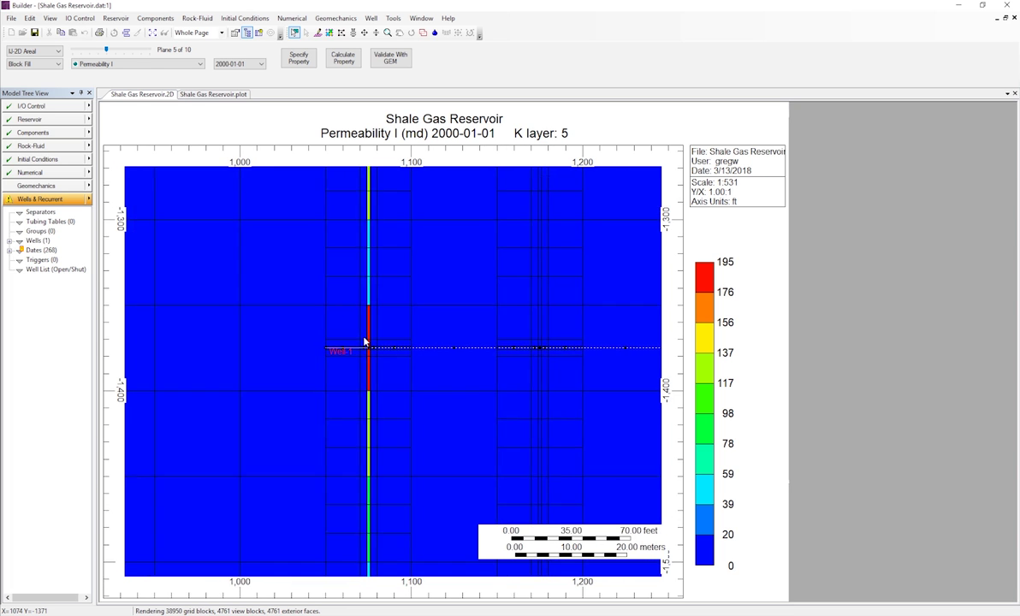
{"action": "scroll", "coordinate": [365, 341], "scroll_direction": "down", "scroll_amount": 3}
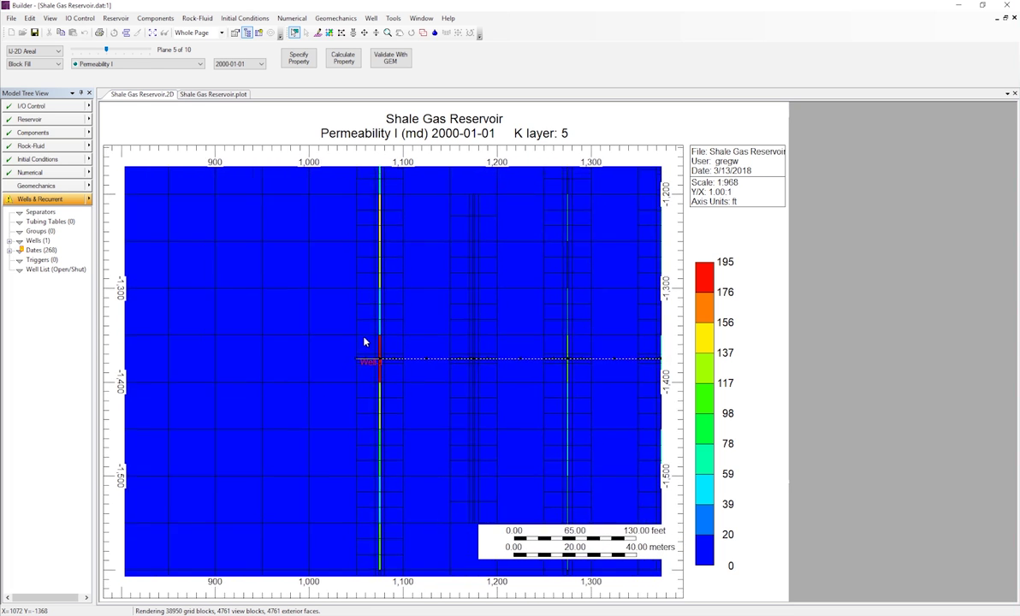